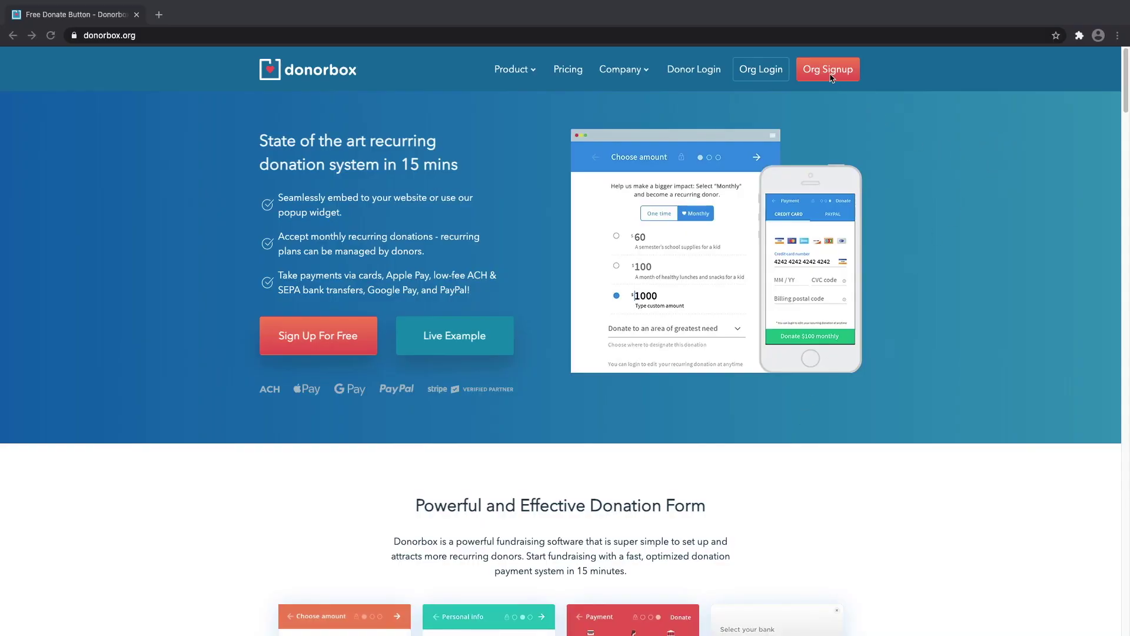
Reach the organization dashboard showing $15,645.15 gross donations, $625.81 average and 25 donations.
click(829, 72)
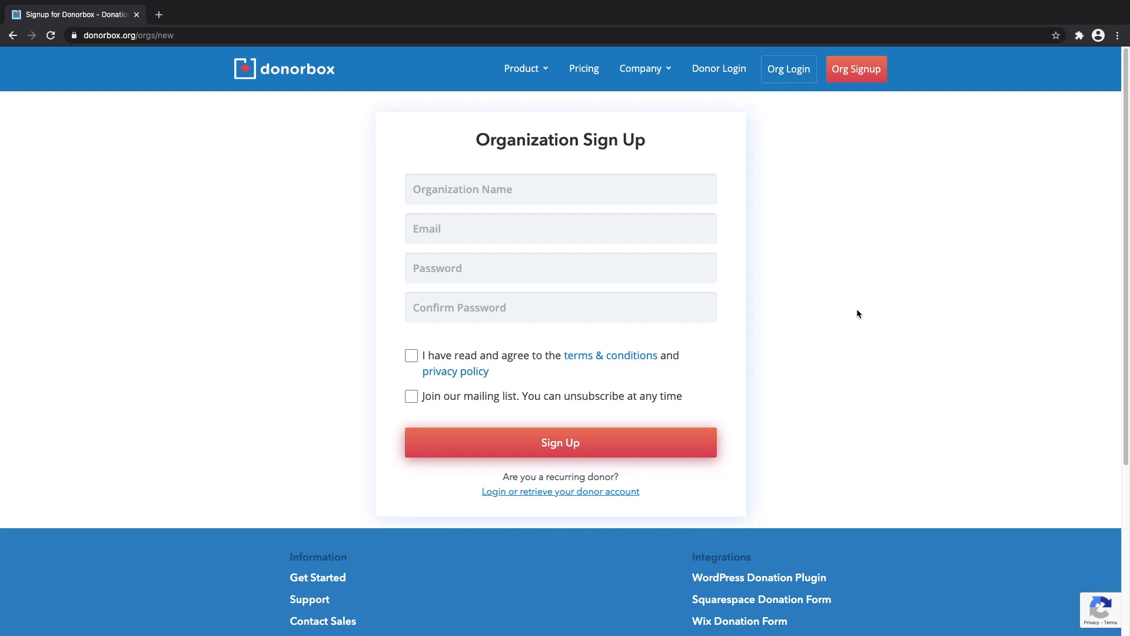
key(alt+Left)
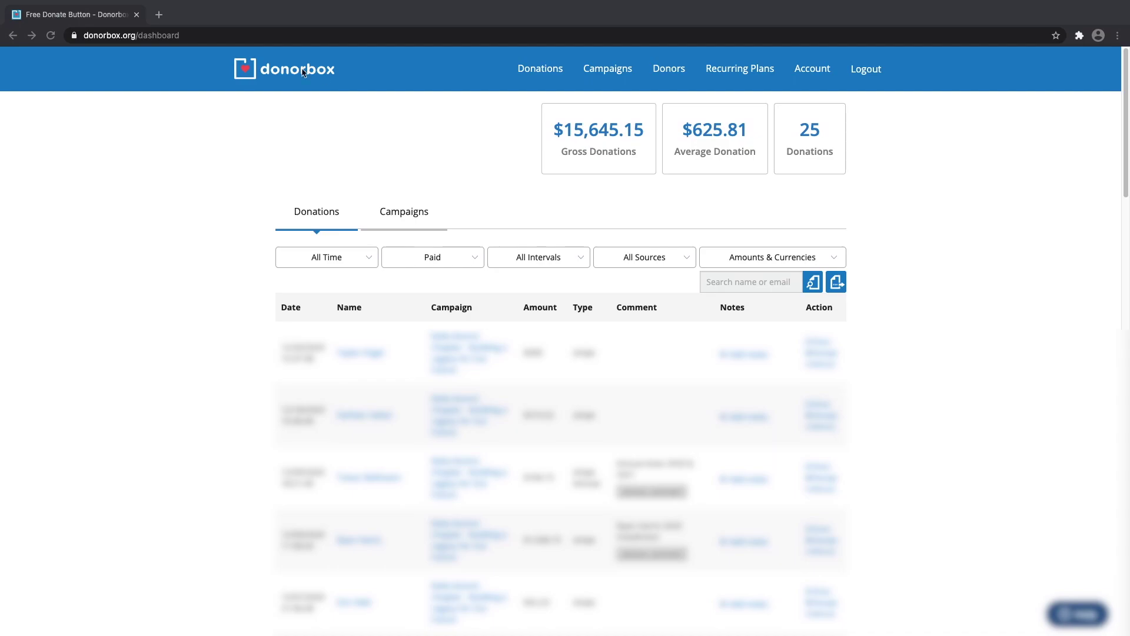
Review the Payment Methods settings under Account, then return to the Campaigns list.
click(606, 72)
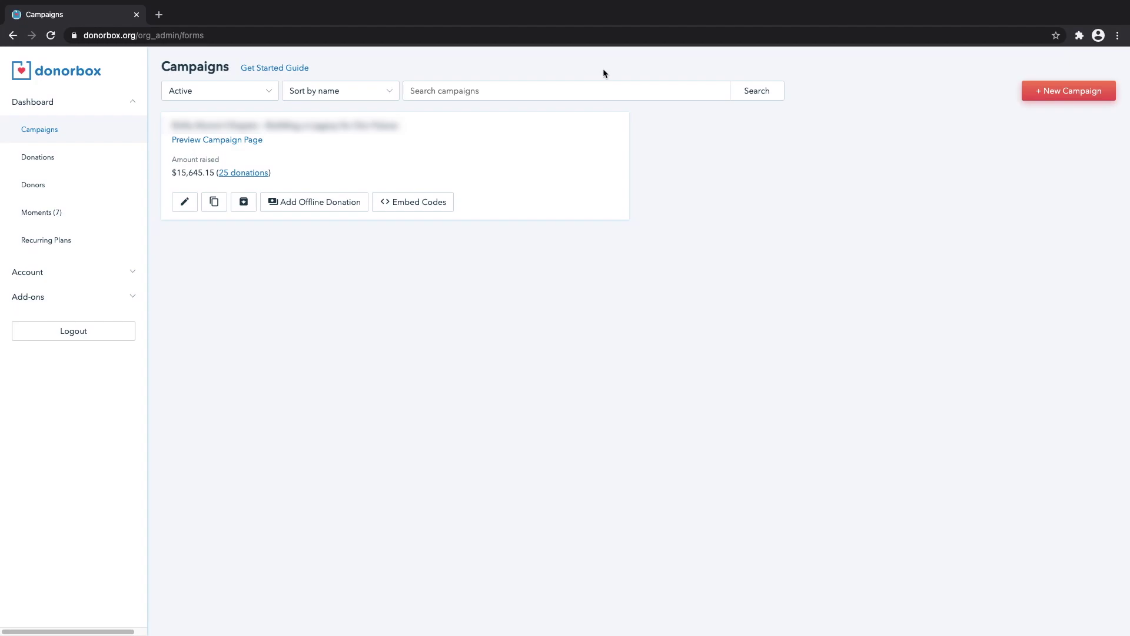
click(130, 273)
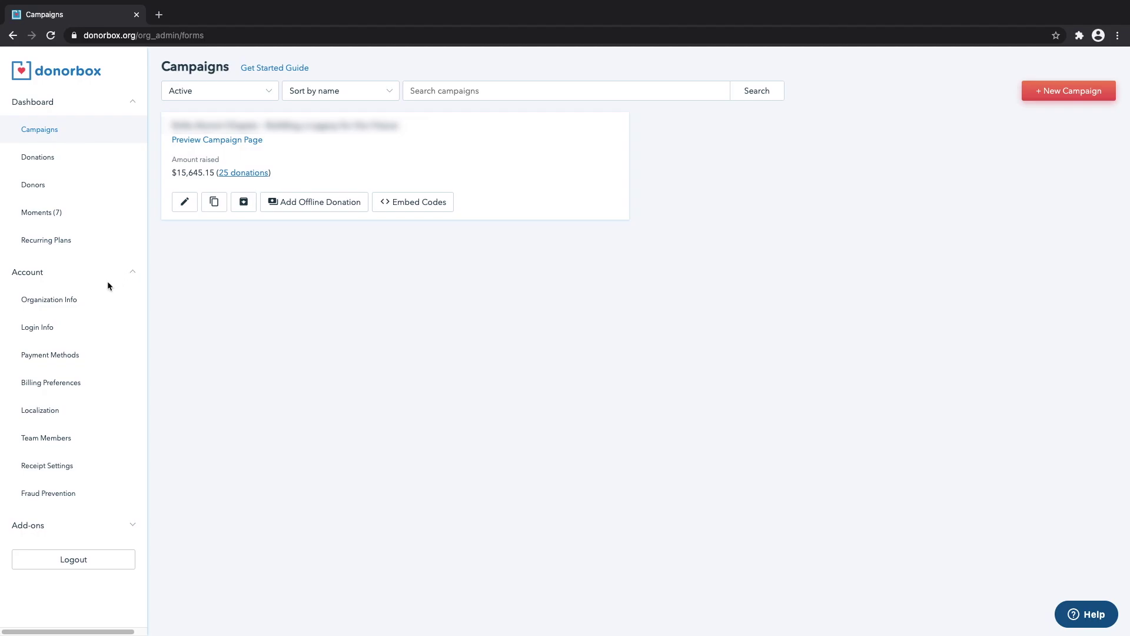
click(50, 355)
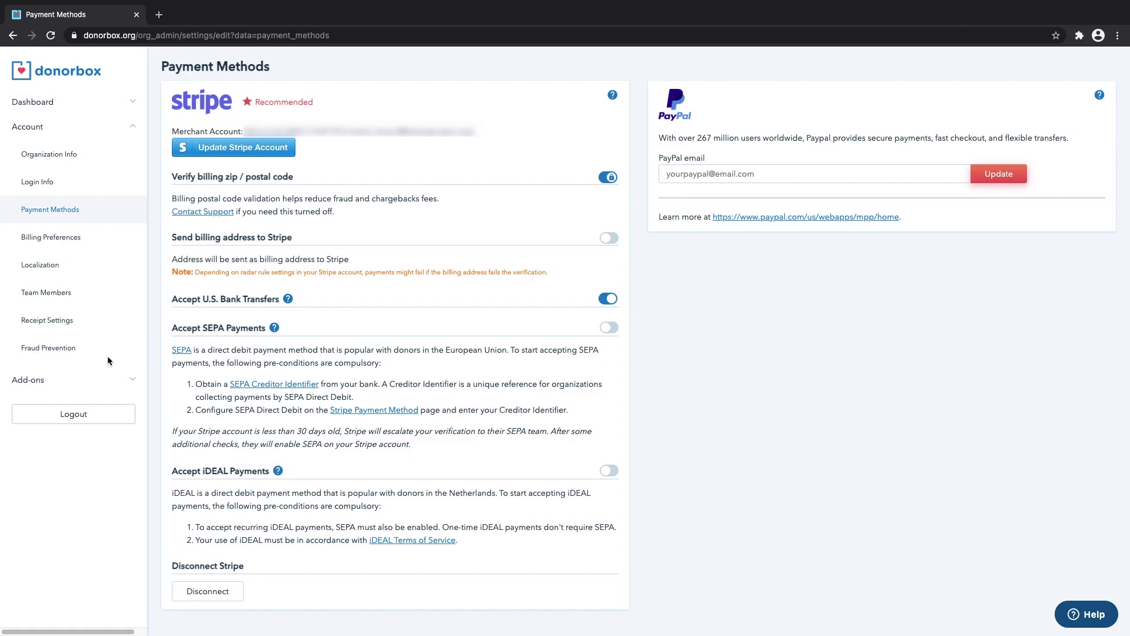
click(14, 37)
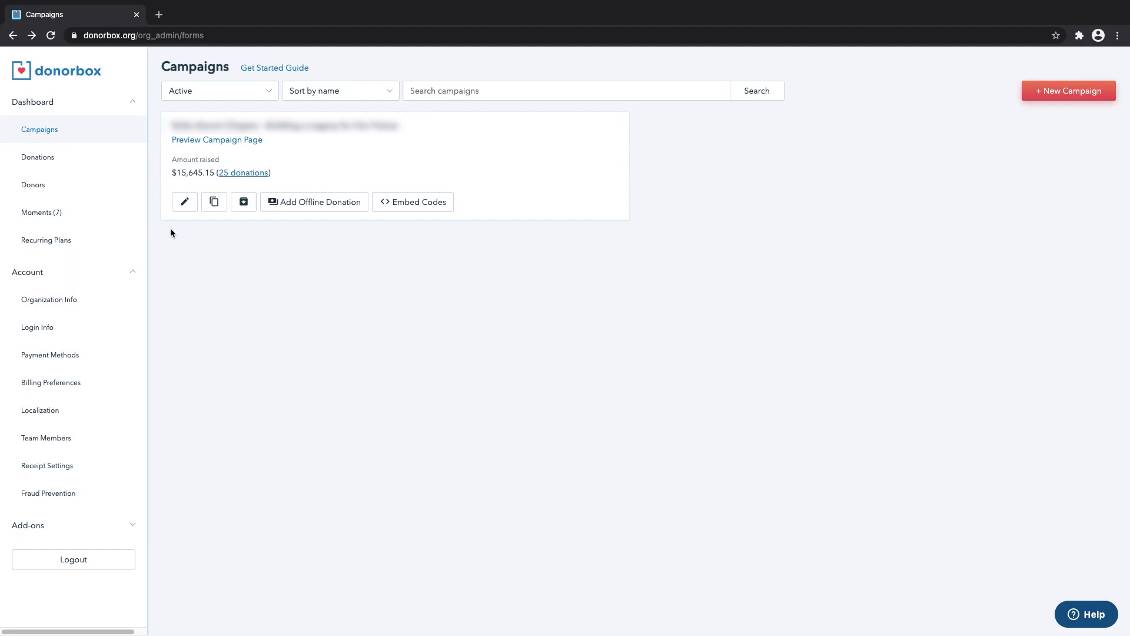
Create a fundraising-page campaign titled 'Community Center Youth Sports & Recreation Fundraiser', language Auto-detect.
click(1080, 92)
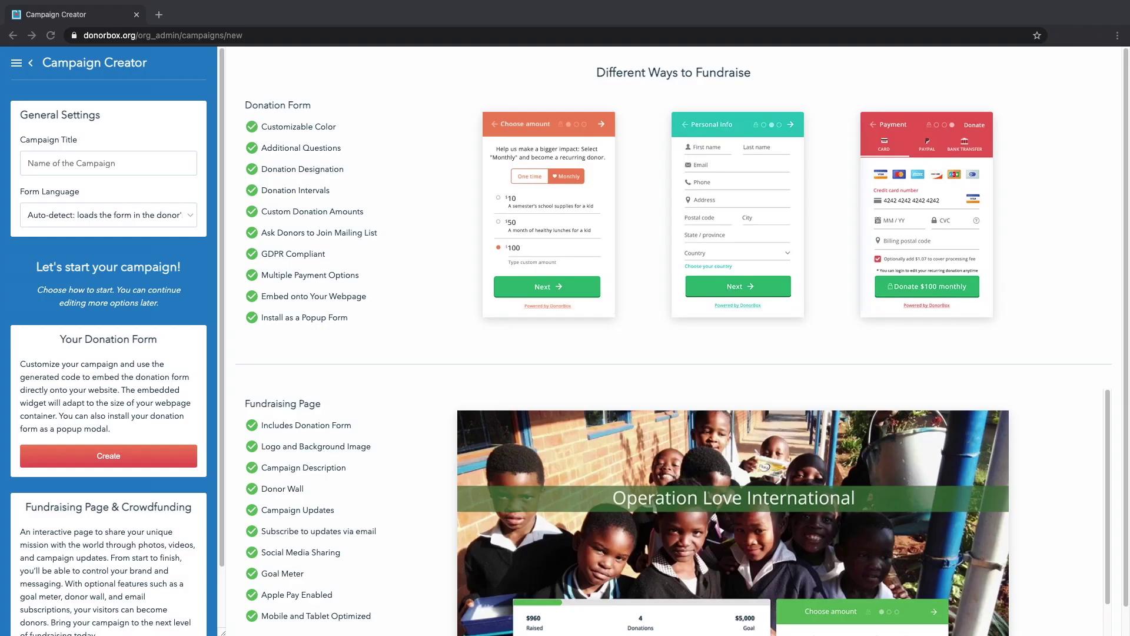
click(43, 161)
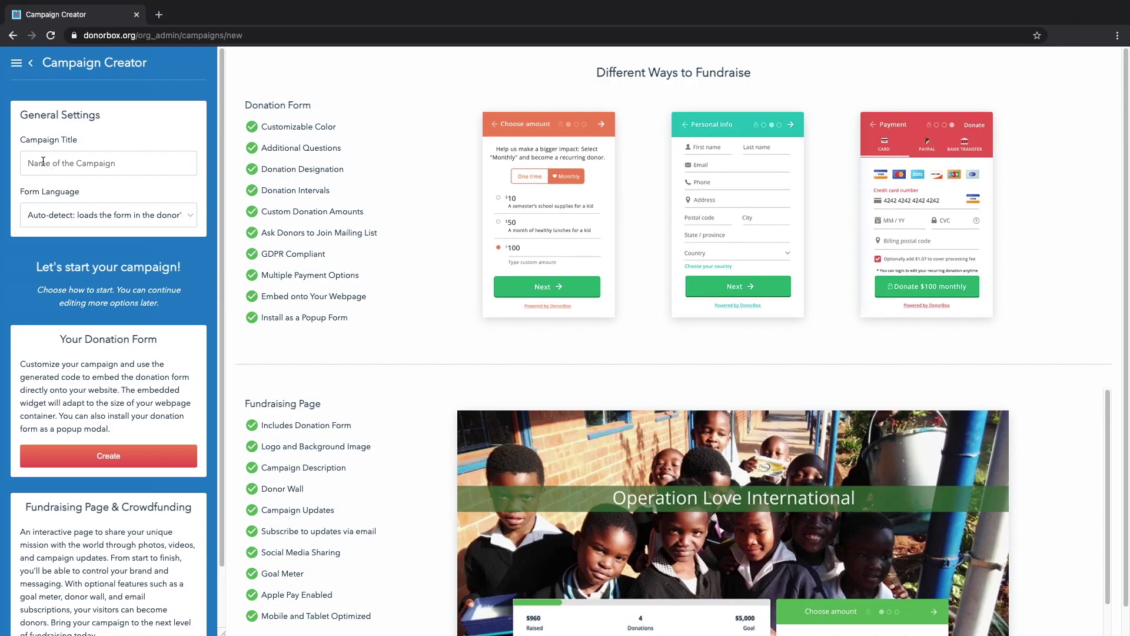
click(43, 161)
key(ctrl+v)
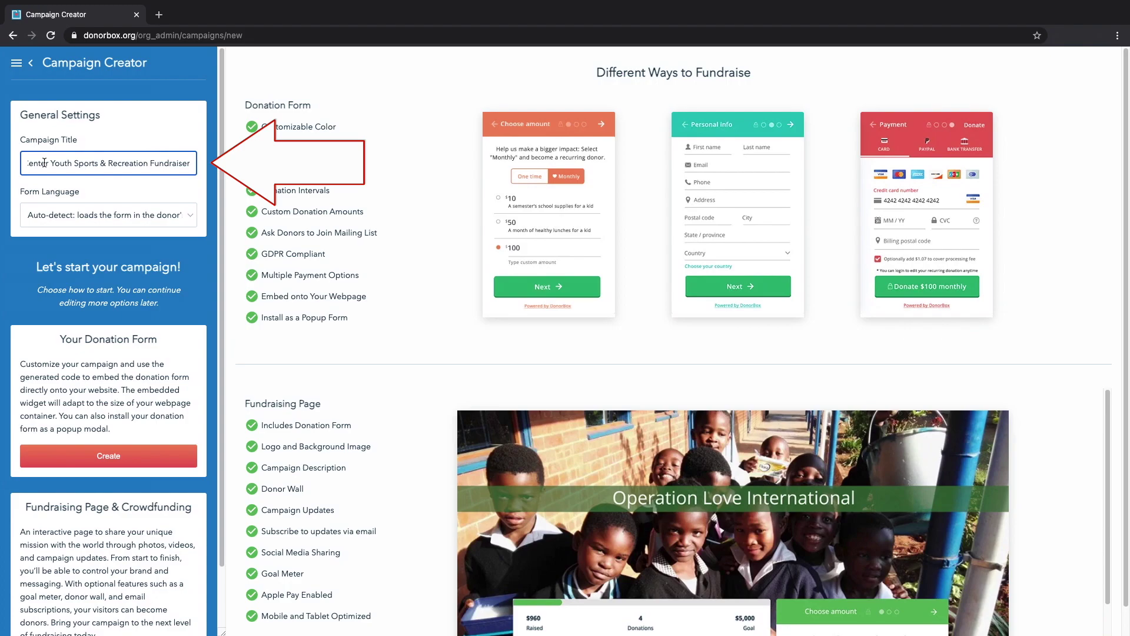
click(177, 216)
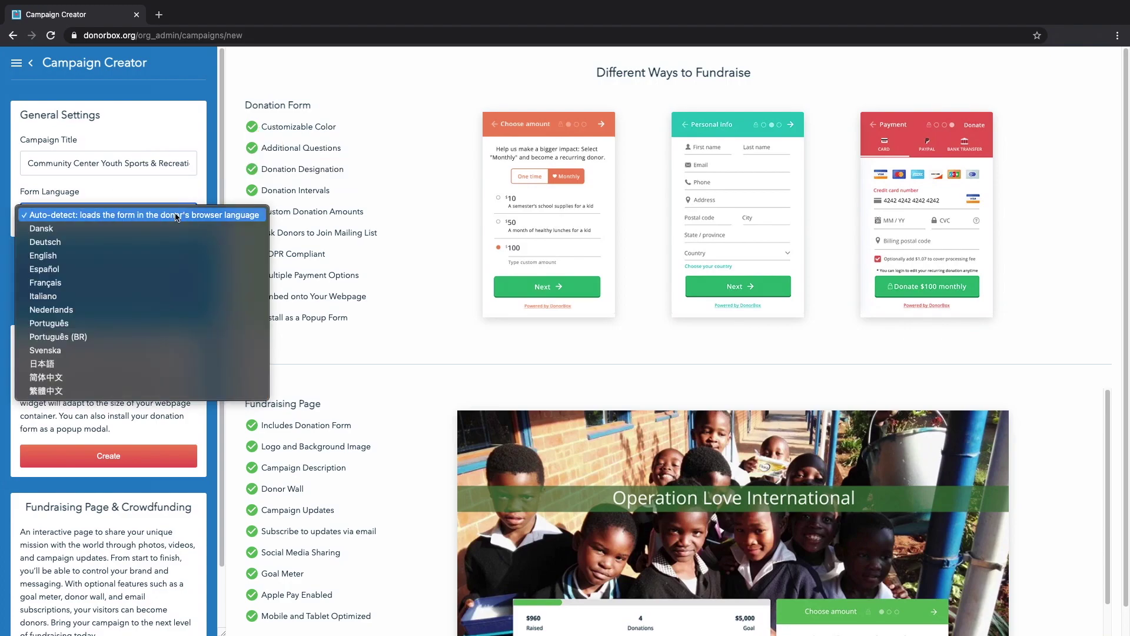
click(176, 216)
scroll(195, 319, down, 1)
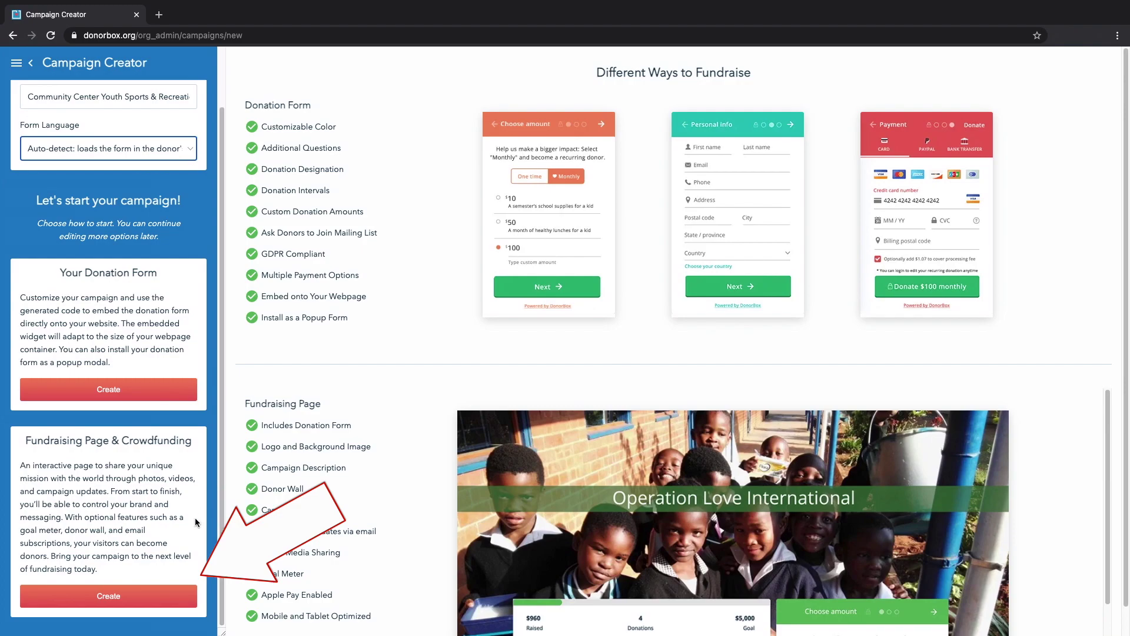
click(121, 597)
Paste the 407-character thank-you description about youth programs into Campaign Details.
scroll(218, 417, down, 1)
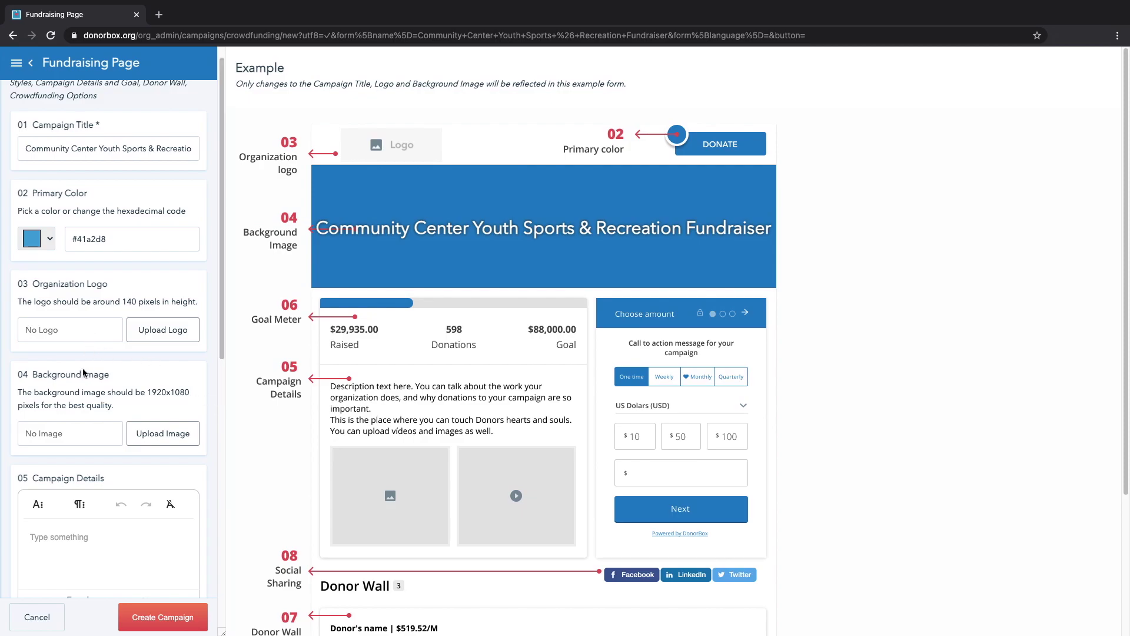
scroll(82, 374, down, 1)
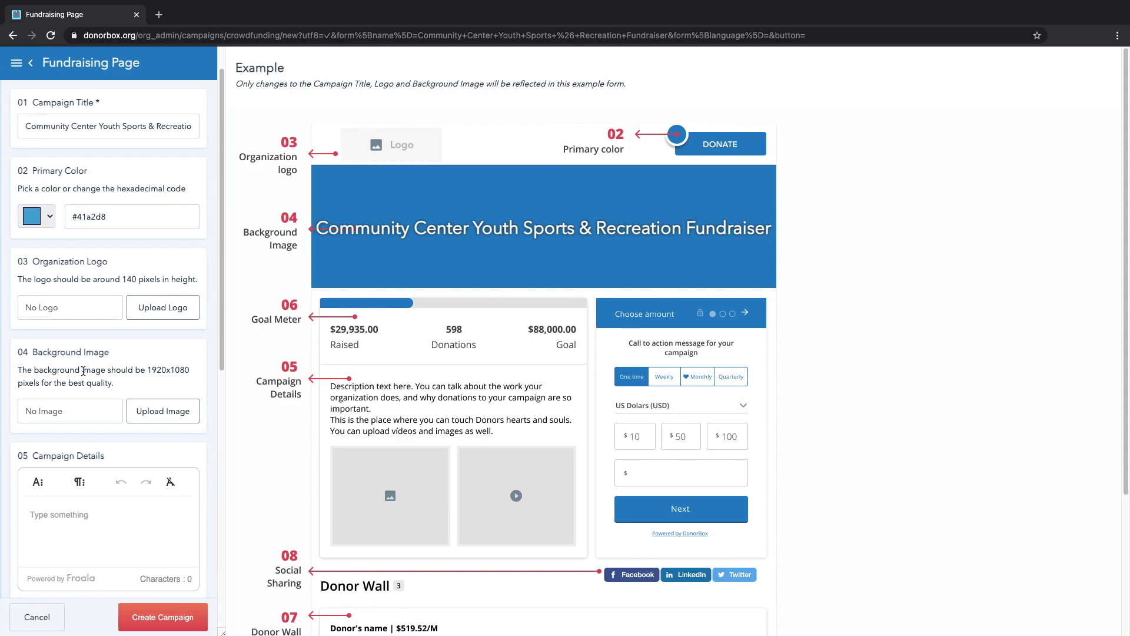
scroll(83, 371, down, 1)
scroll(83, 372, down, 1)
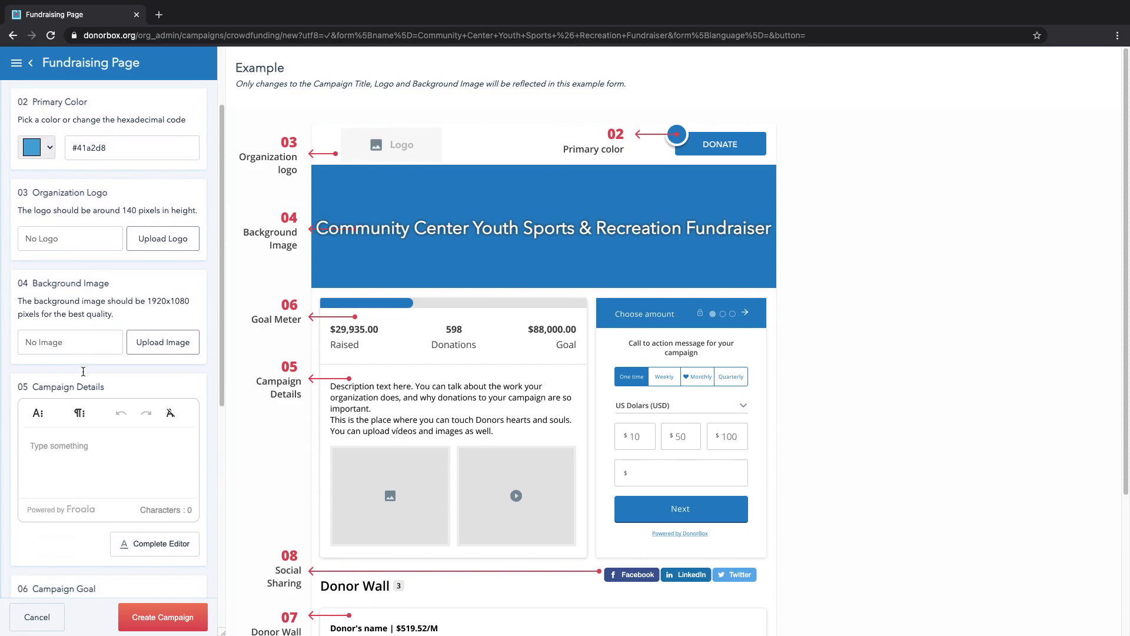
scroll(83, 372, down, 2)
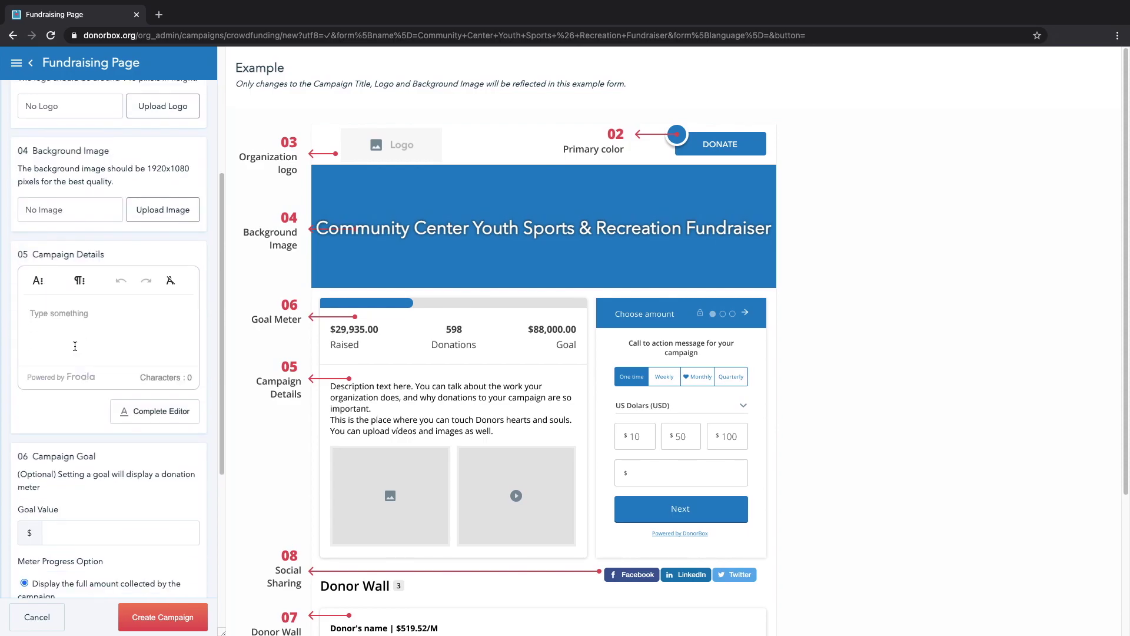
click(78, 341)
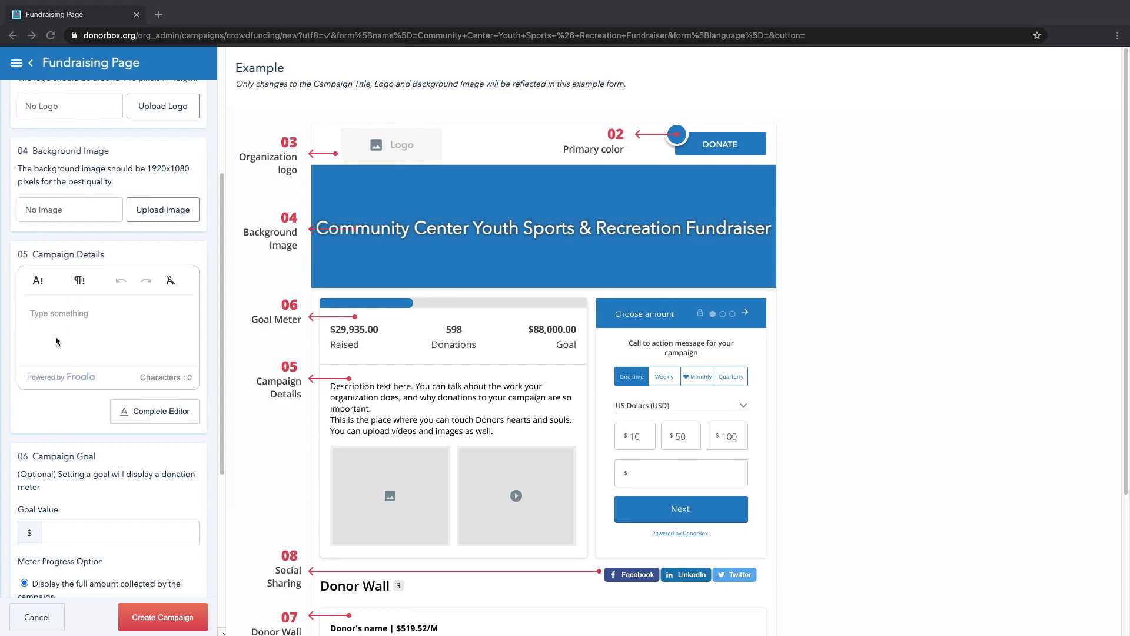
text(Hello! Thank you for supporting our local community! This year has been hard for many. Your gift to the Community Center will go directly to the youth sports and recreation teams that have been underfunded due to the unexpected closures of 2020. Hundreds of families depend on these programs for their children. Please help us reach our goal of $15,000 to keep our youth playing. Thank you for your support!)
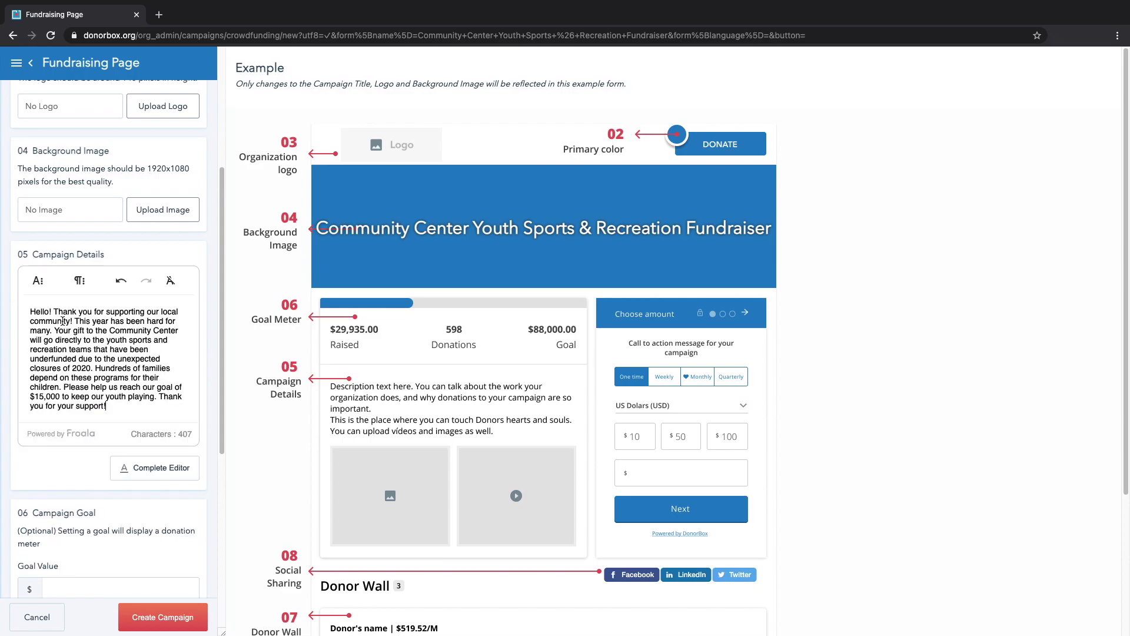
Set the campaign goal value to $15000.
scroll(116, 338, down, 4)
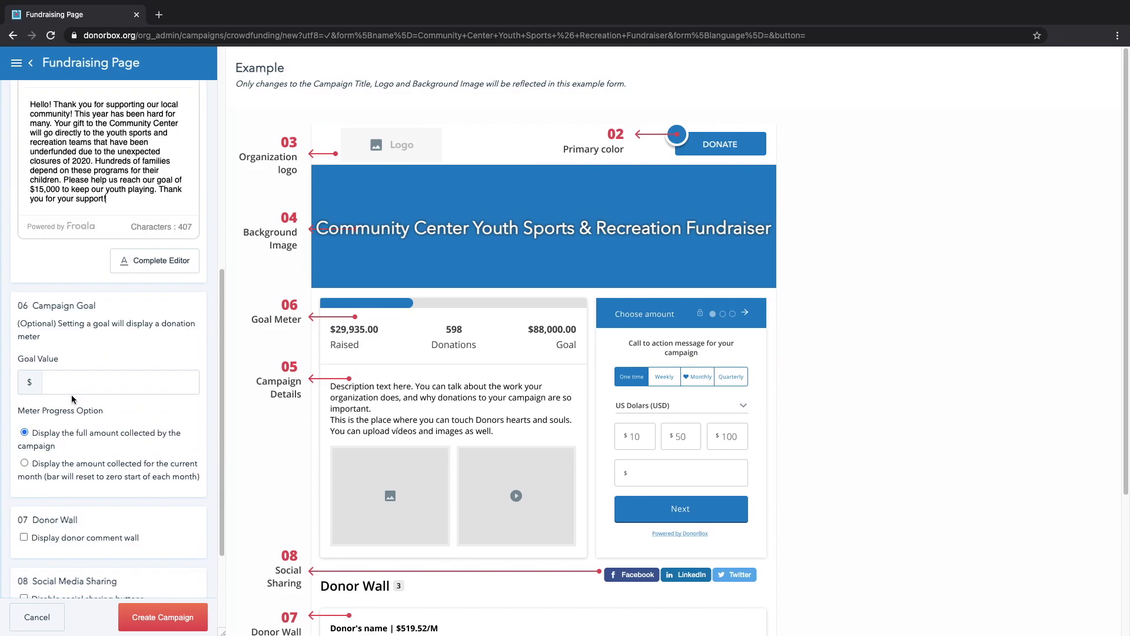
click(77, 384)
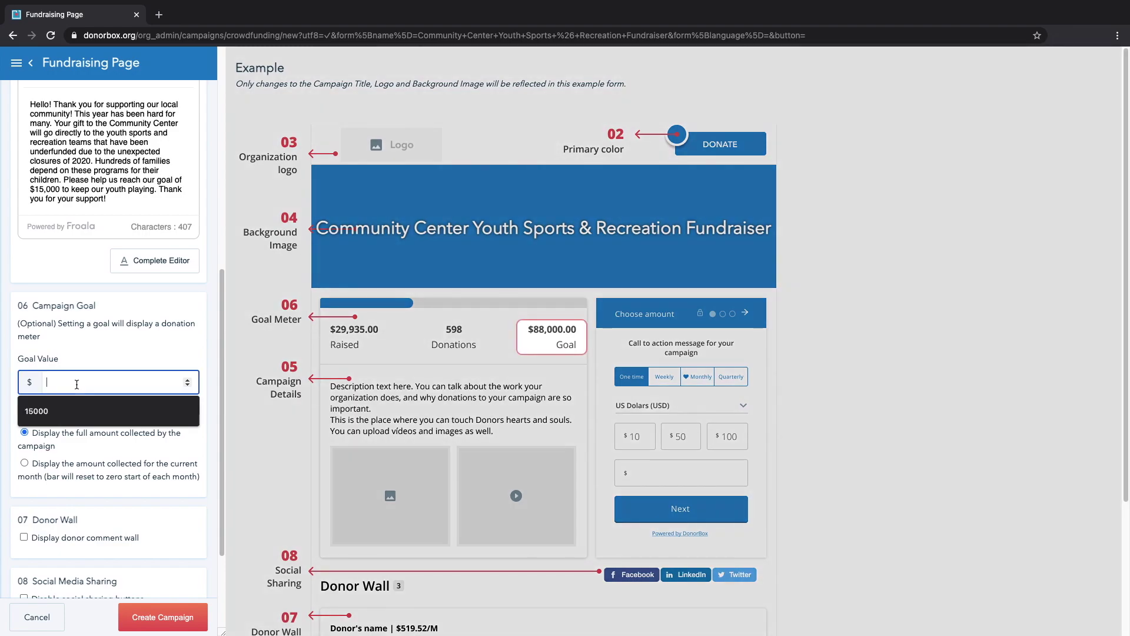
text(15000)
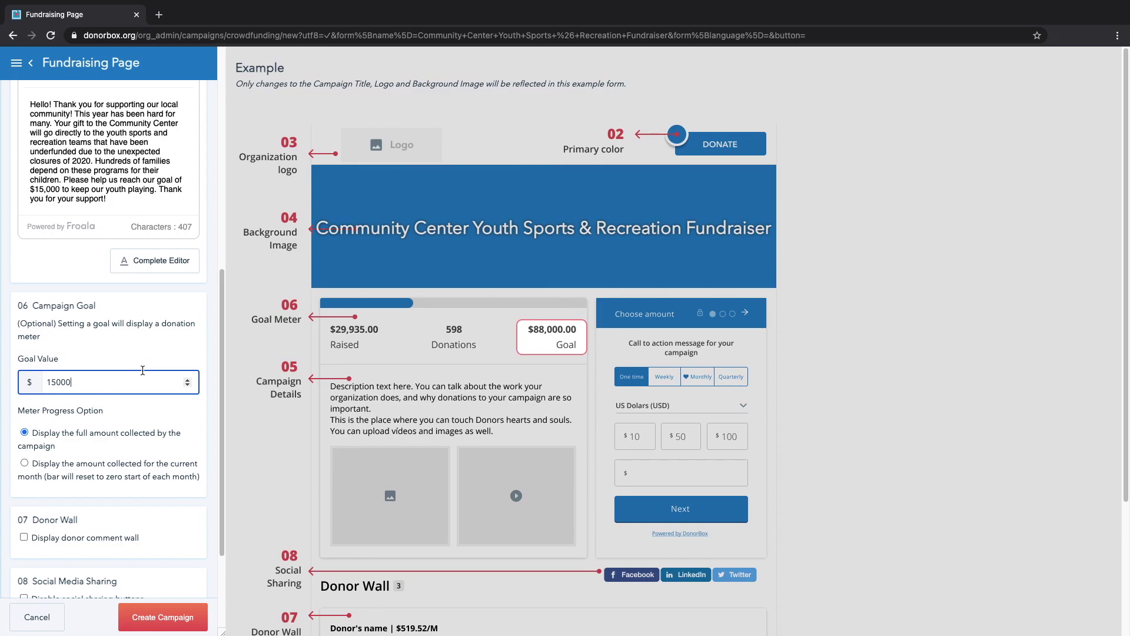
Enable the comment wall, crowdfunding features and guest email subscriptions, then create the campaign.
scroll(143, 370, down, 2)
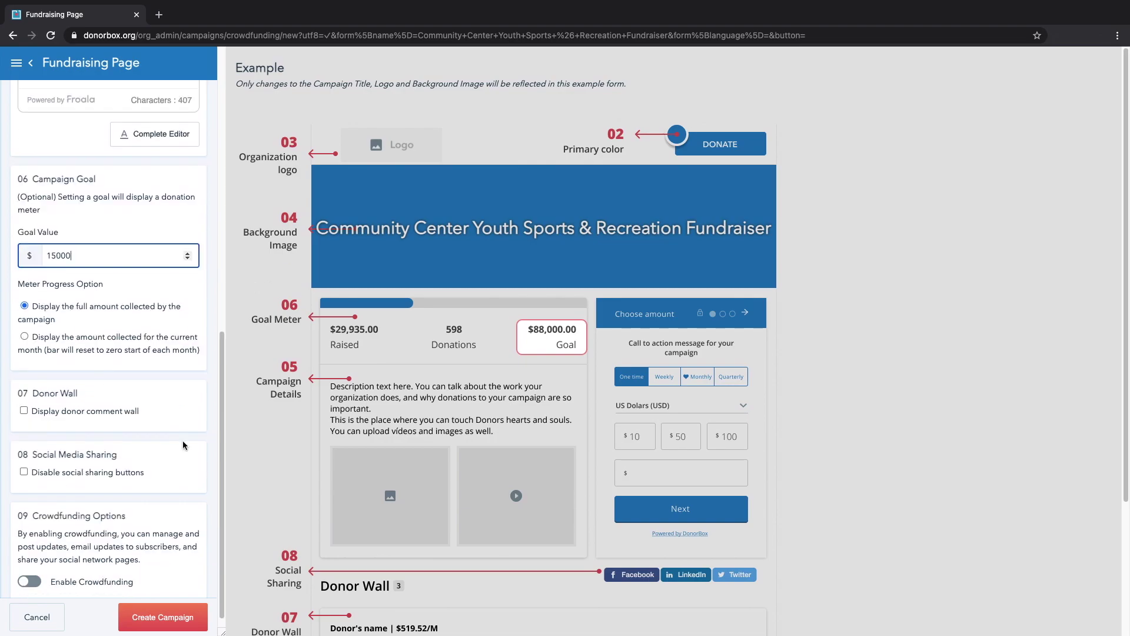
click(25, 415)
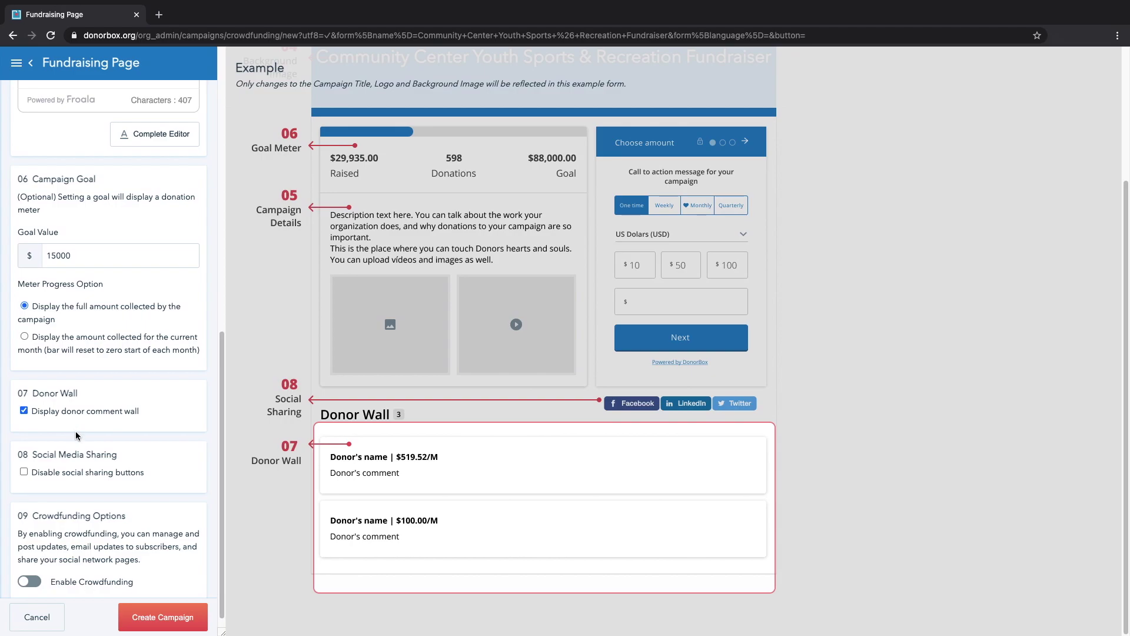
scroll(75, 437, down, 1)
click(33, 570)
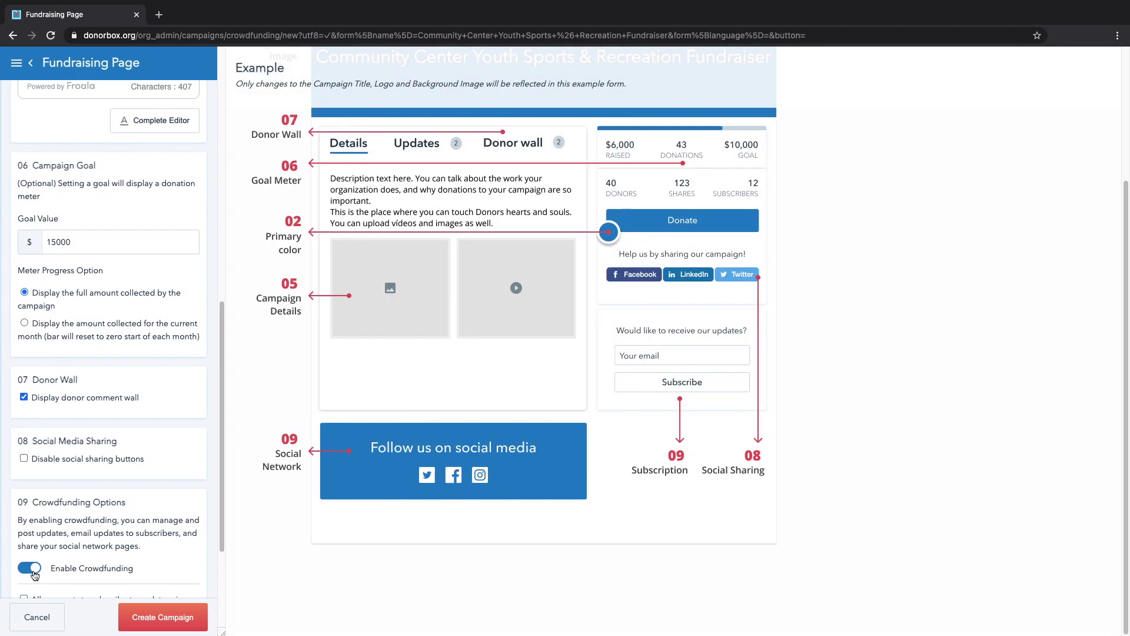
scroll(117, 477, down, 3)
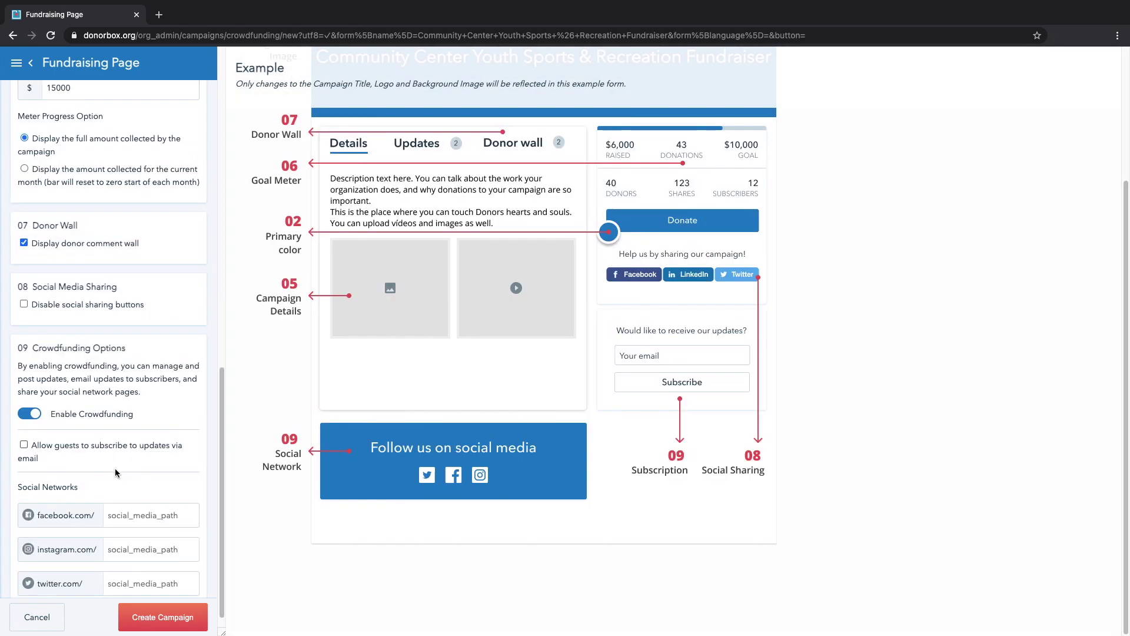
click(108, 447)
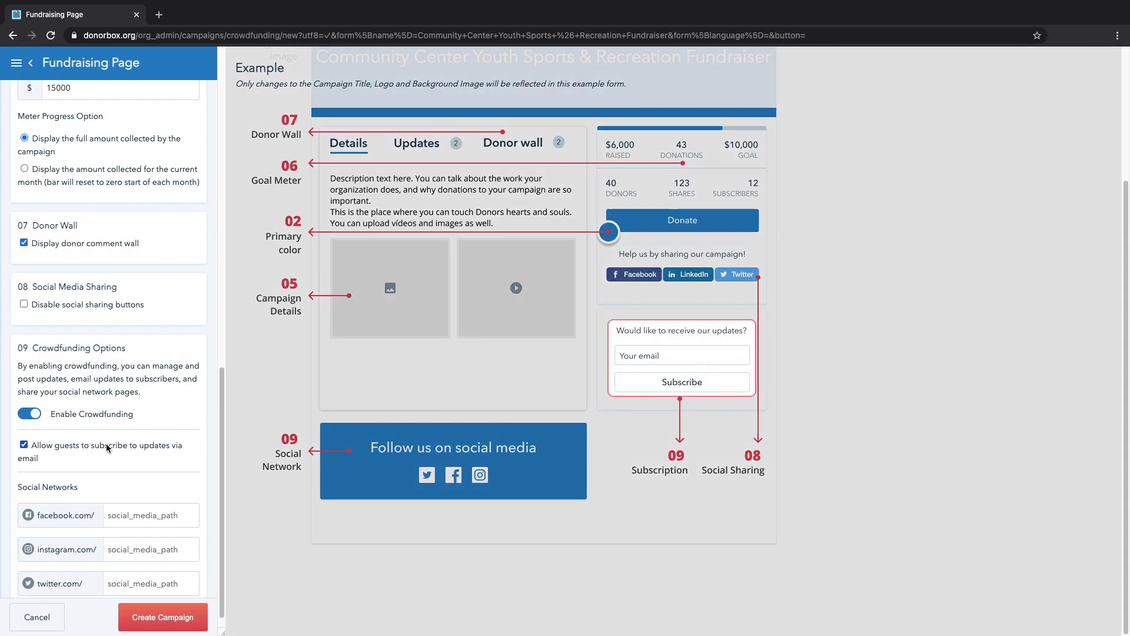
scroll(148, 470, down, 1)
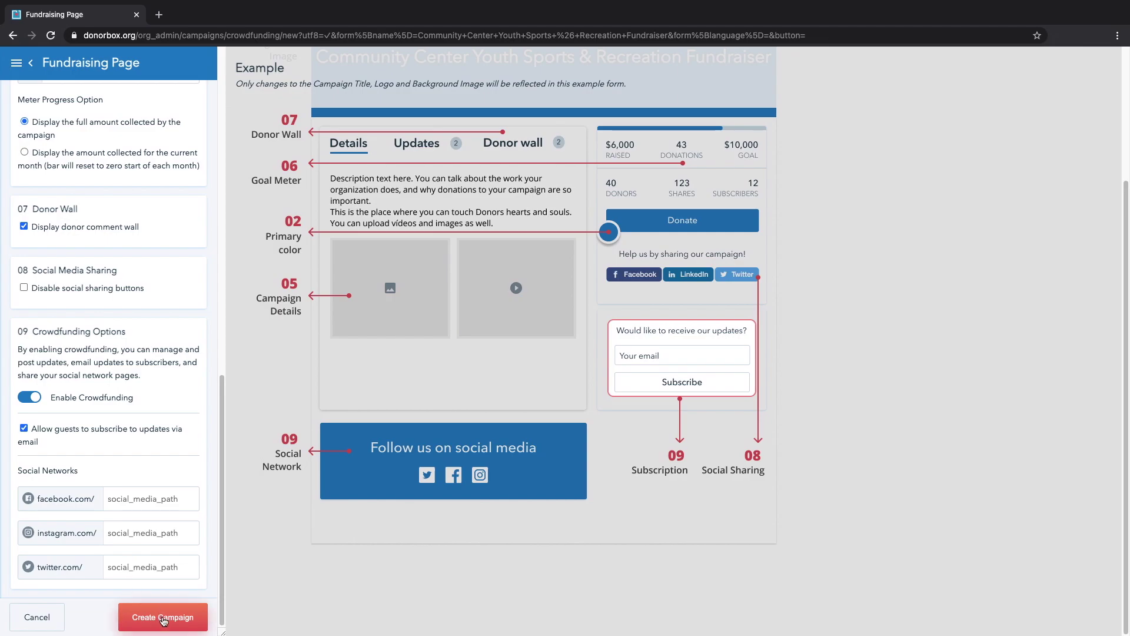
click(163, 618)
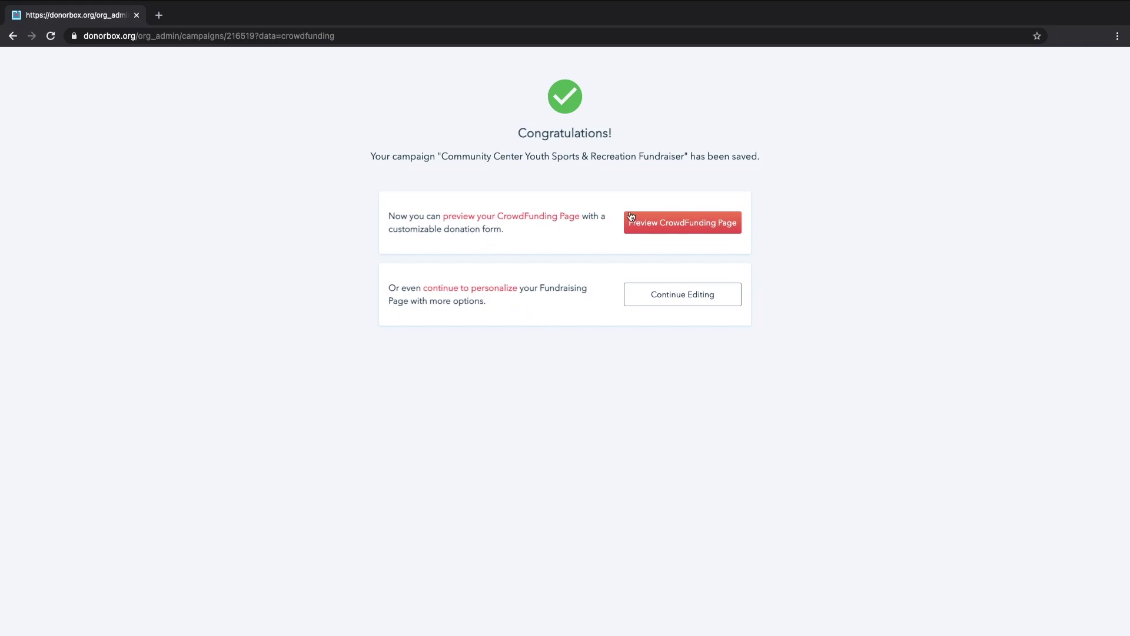
Preview the crowdfunding page and test the donation form's comment and donor-wall options.
click(657, 228)
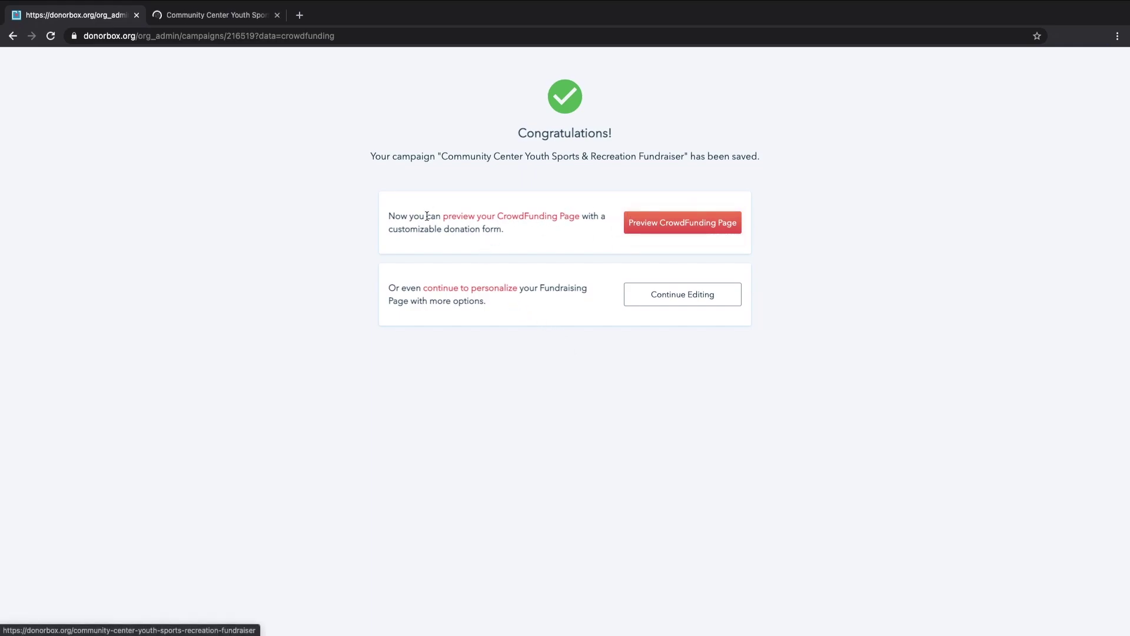
click(213, 22)
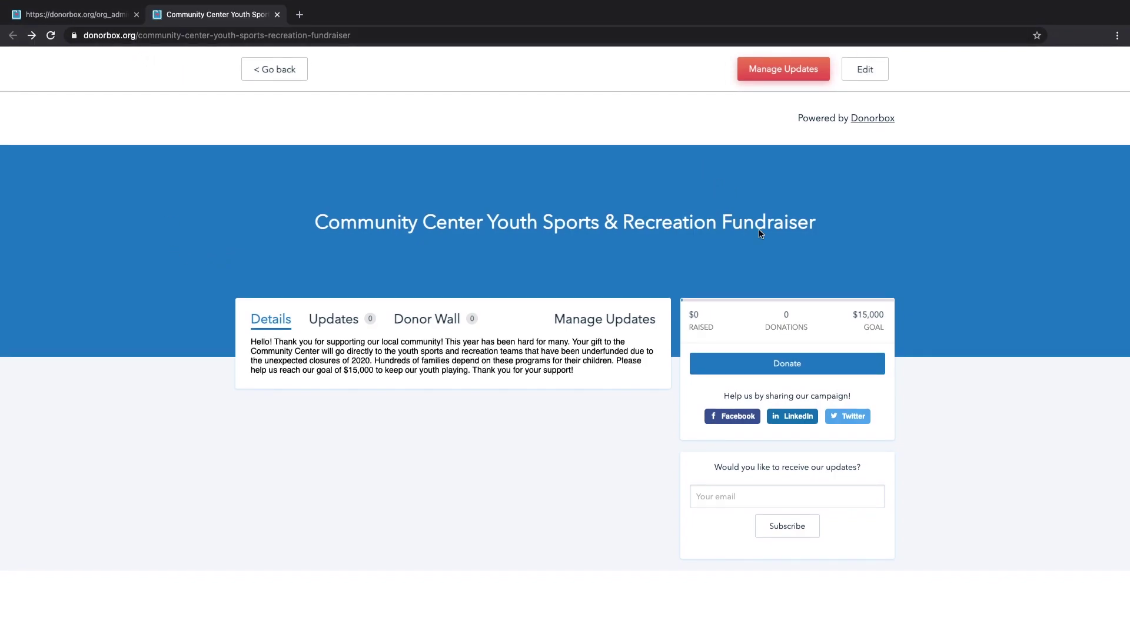
click(870, 368)
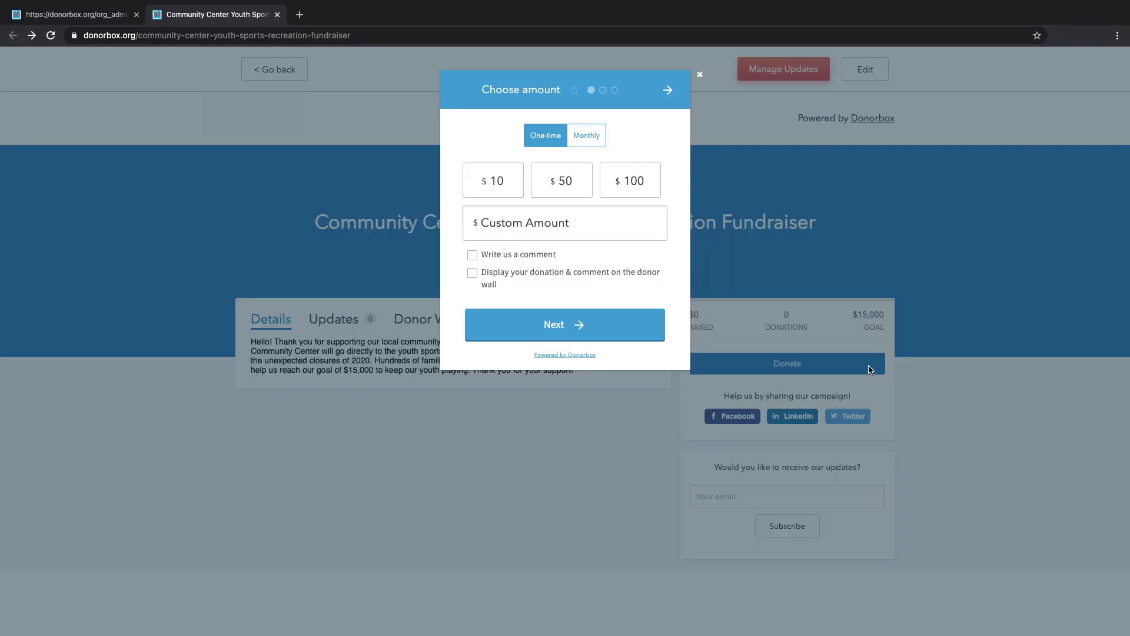
click(532, 259)
click(534, 258)
click(540, 281)
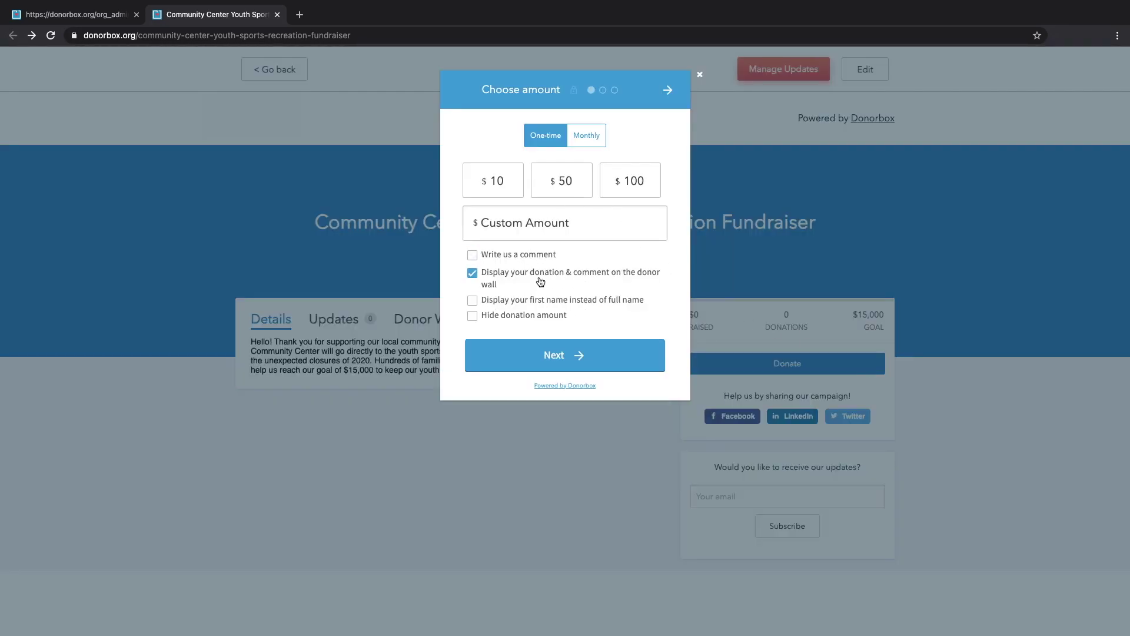
click(542, 276)
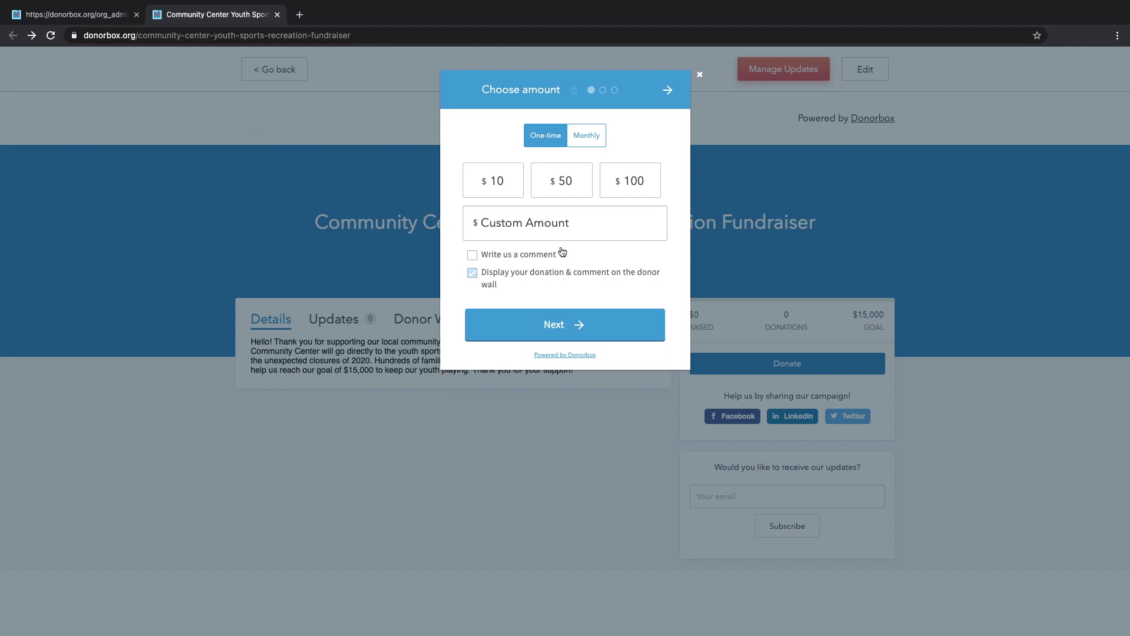
click(700, 74)
Open the campaign editor and clear formatting from the whole details paragraph.
click(865, 70)
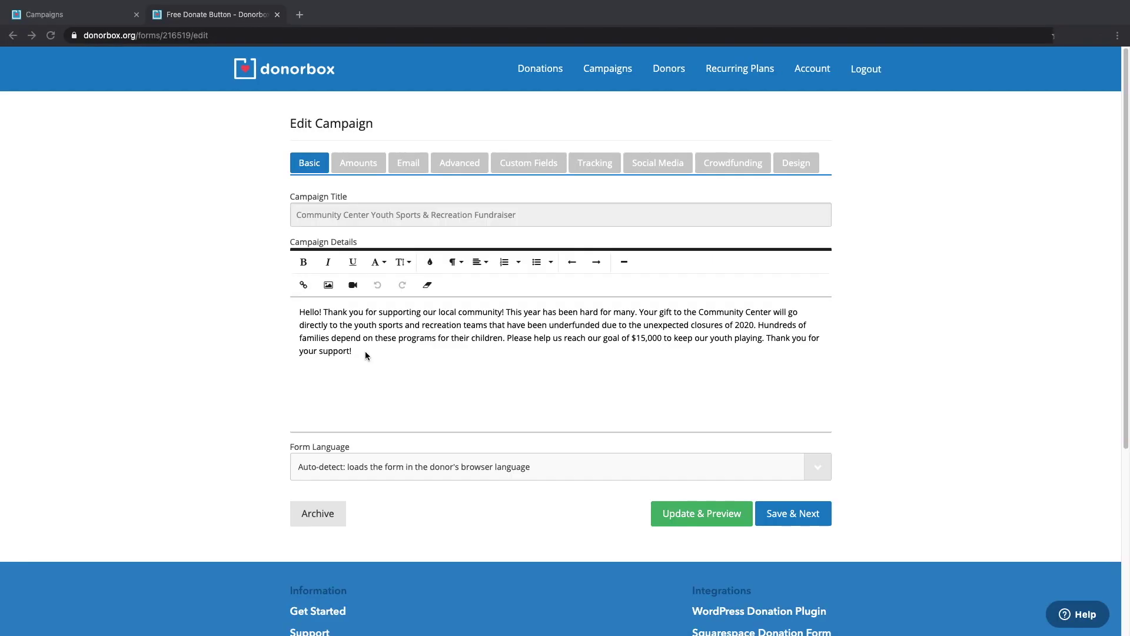
triple_click(360, 352)
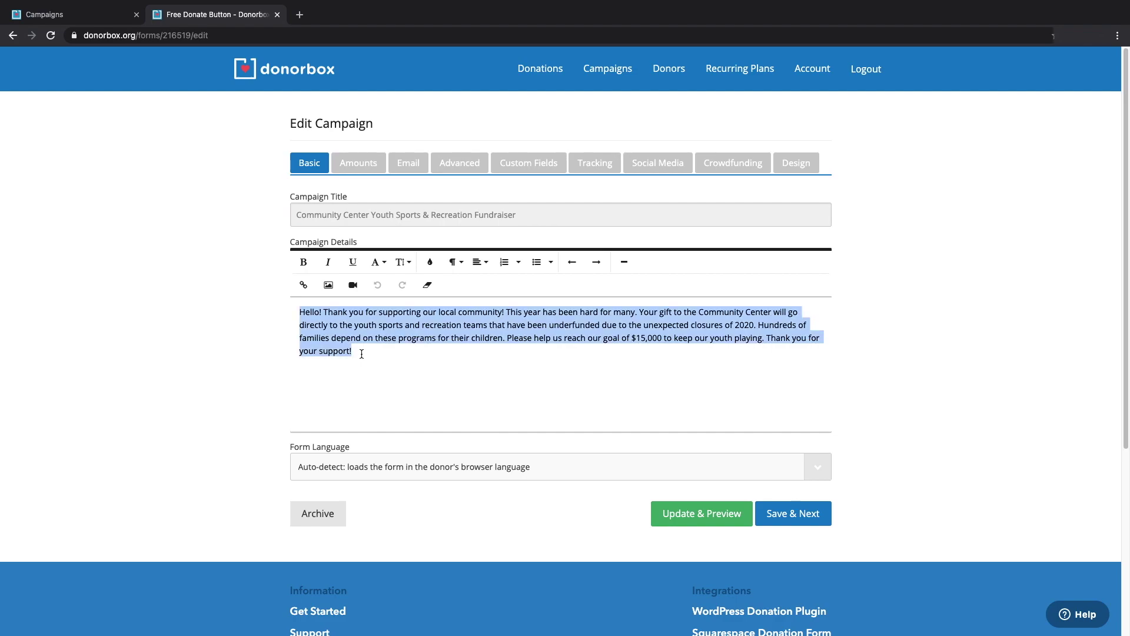
click(429, 285)
Change the suggested amounts to 25, 50, 100 and a new 200.
click(811, 521)
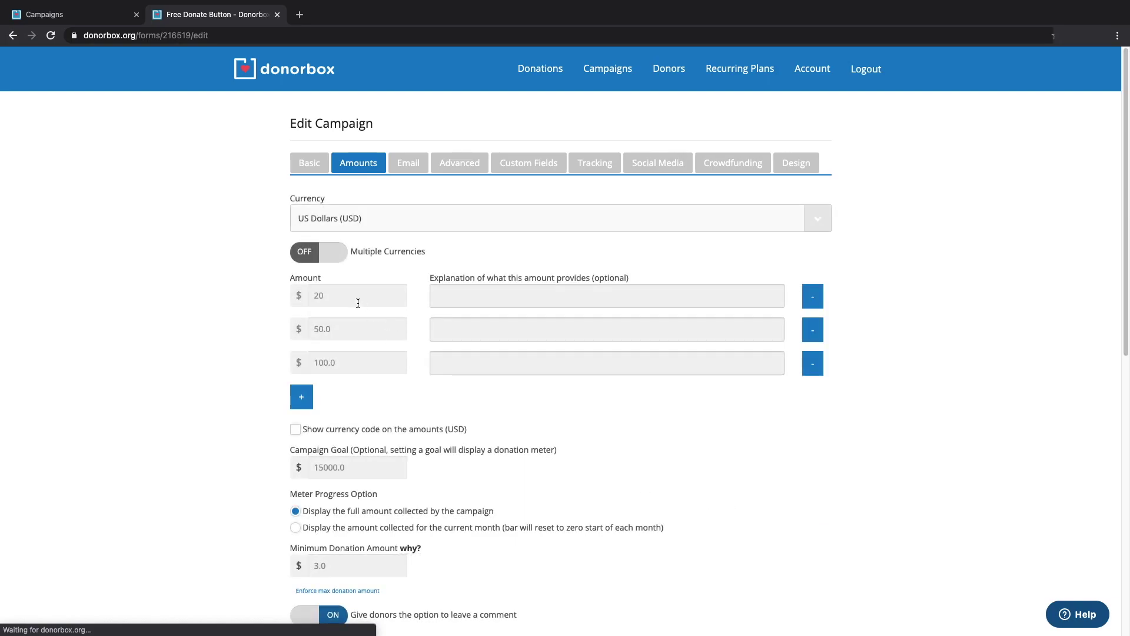
double_click(355, 298)
text(25)
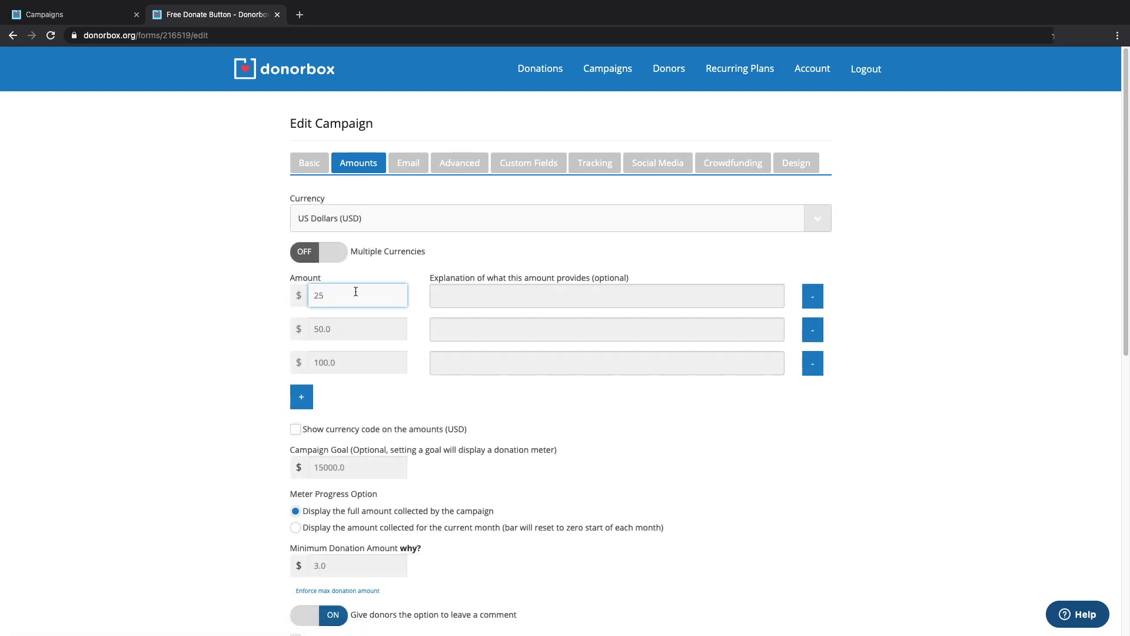
click(301, 396)
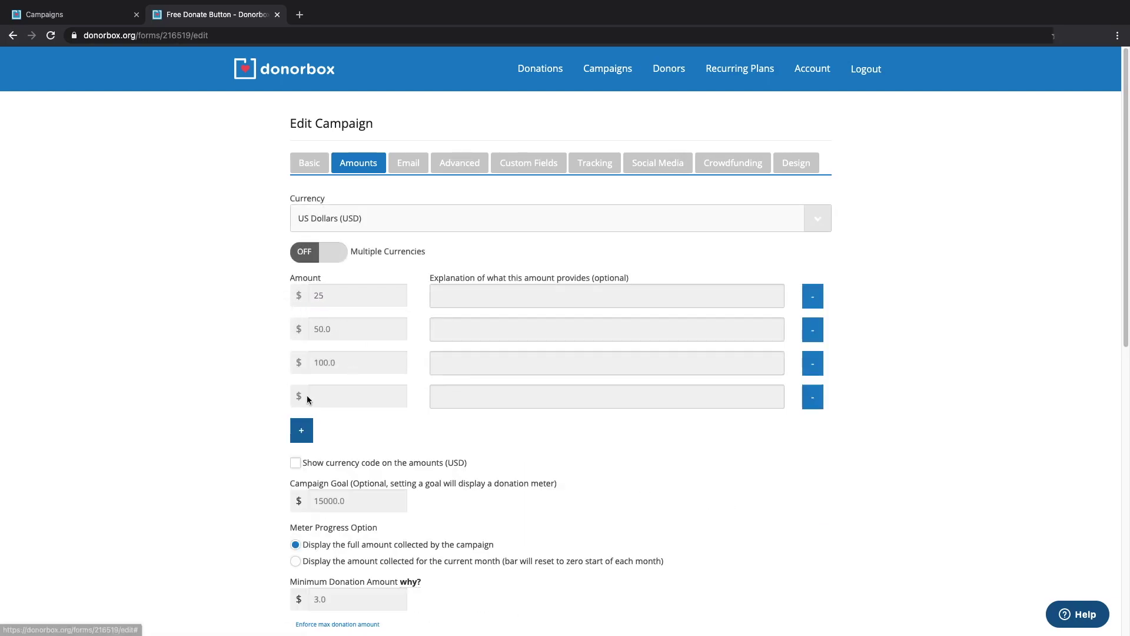
click(347, 399)
text(200)
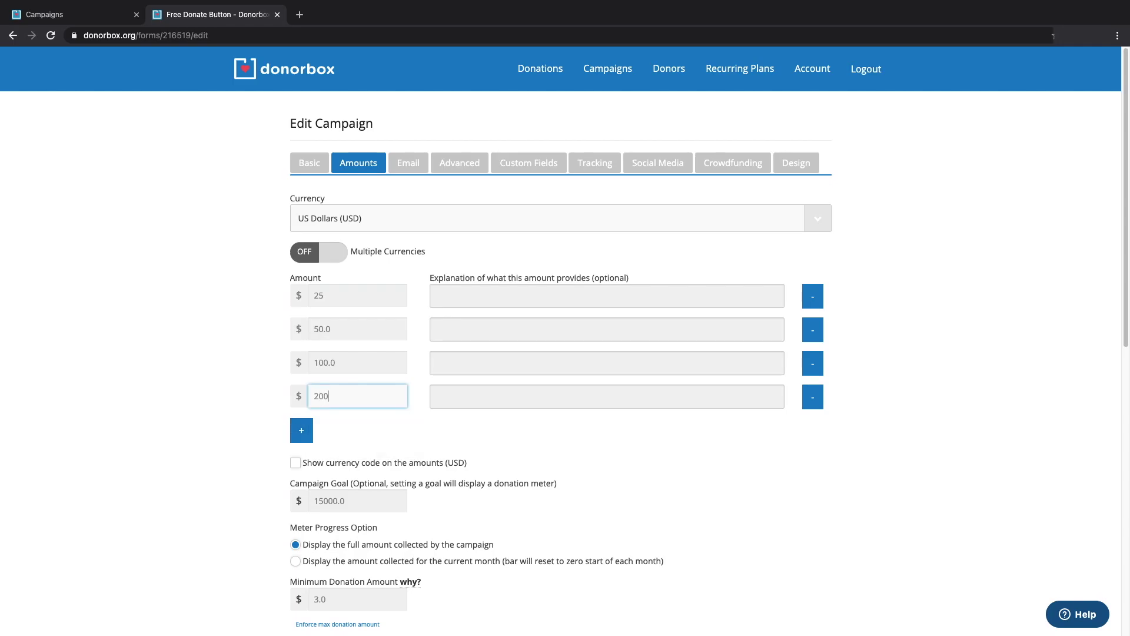
click(523, 435)
Paste a thank-you message for donors and save the Amounts step.
scroll(522, 434, down, 1)
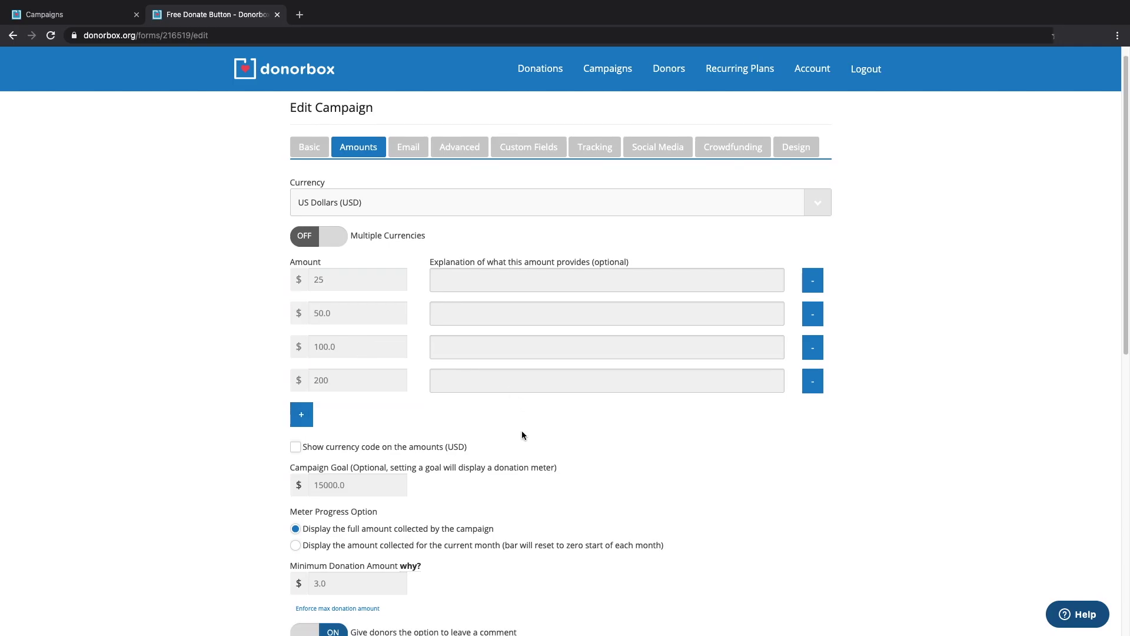
scroll(523, 434, down, 5)
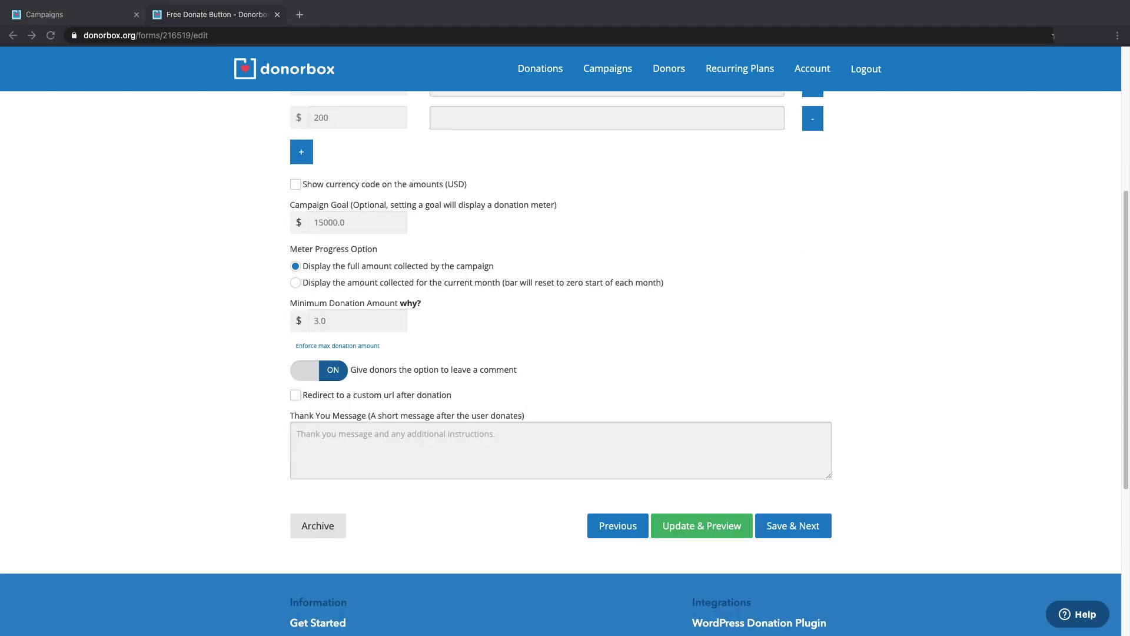
click(333, 434)
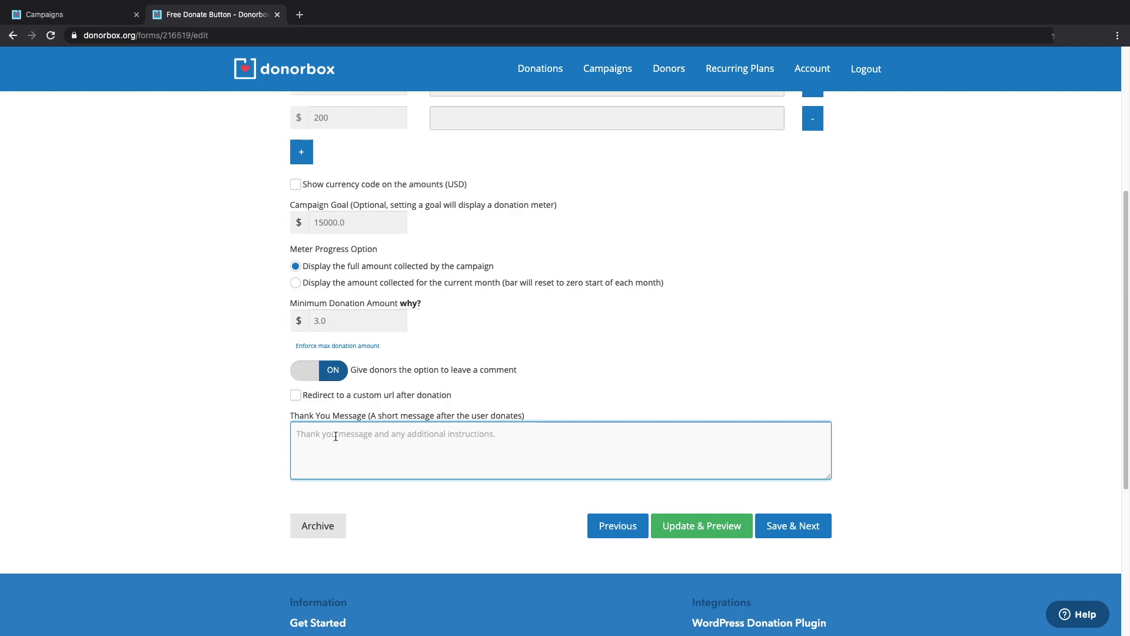
text(Thank you for your generous gift to support the youth of our community!)
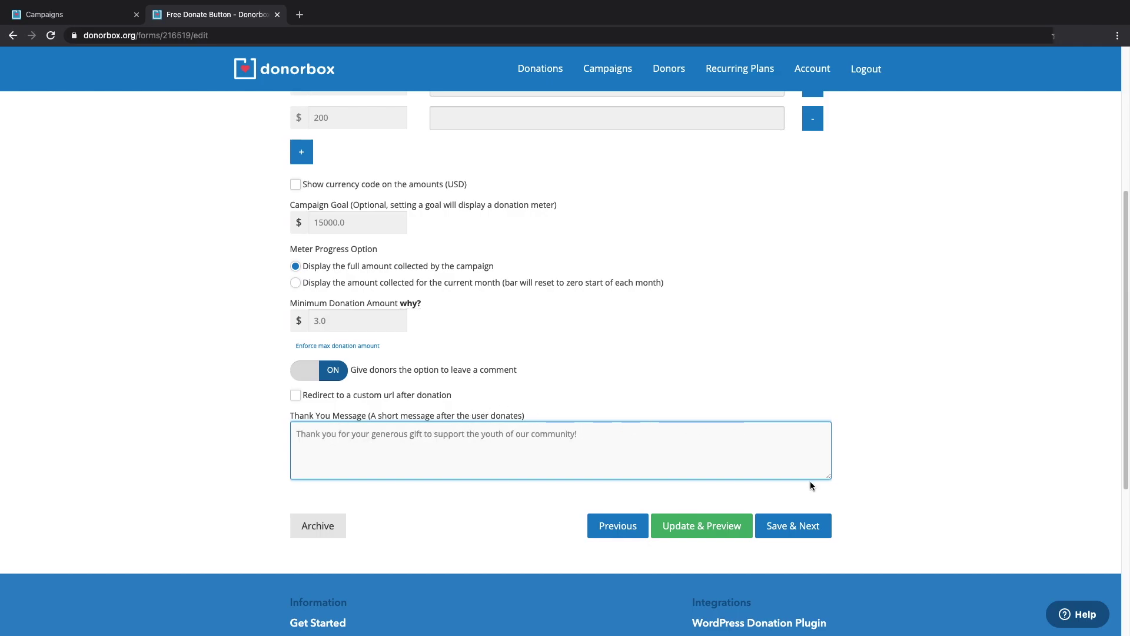
click(799, 528)
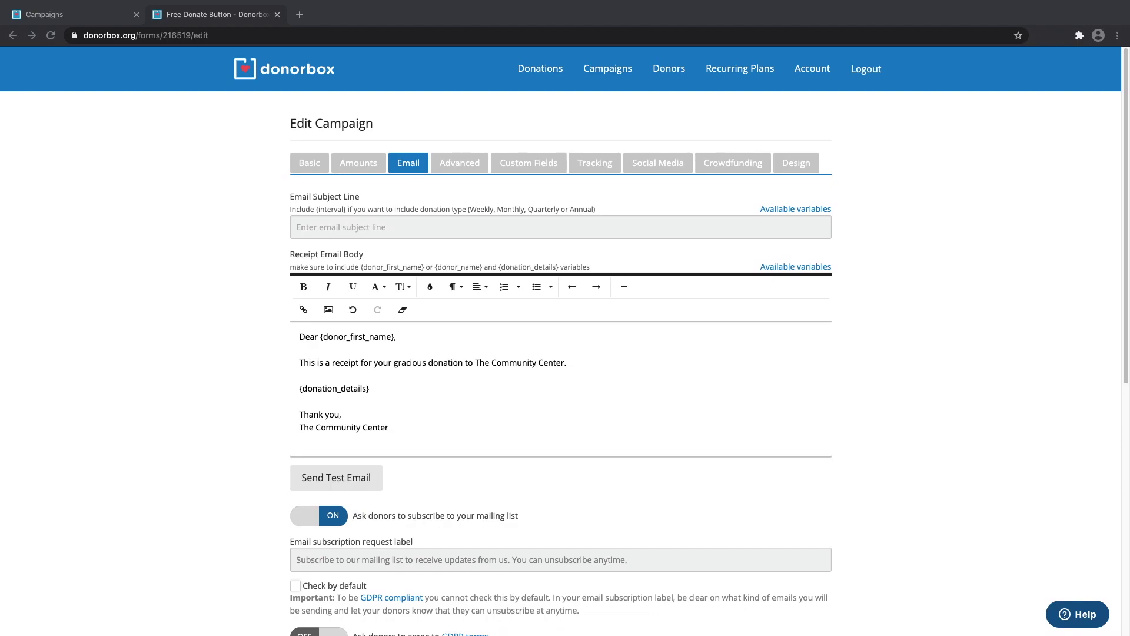
Use the saved thank-you subject and extend the receipt line to mention youth sports and recreation.
click(307, 226)
click(353, 252)
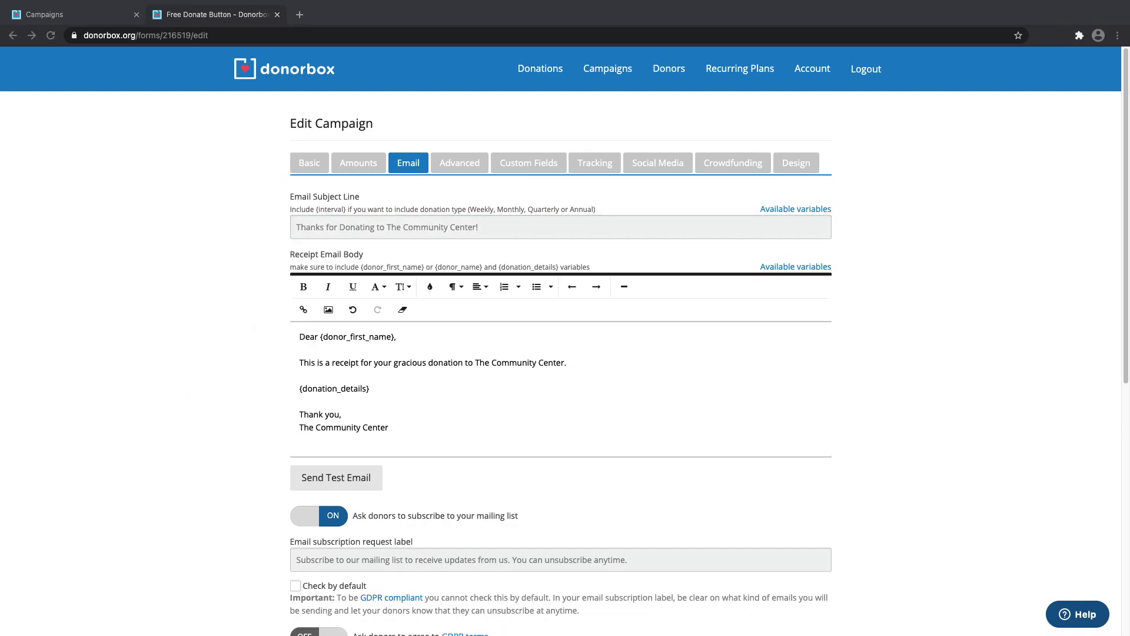
click(416, 364)
triple_click(416, 363)
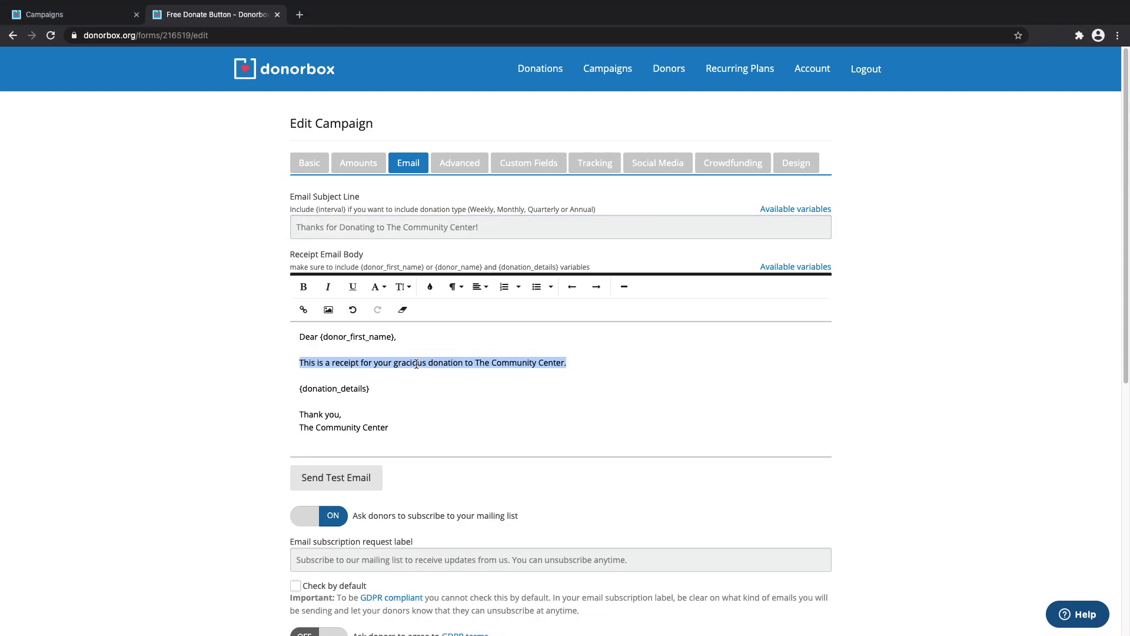
key(super+v)
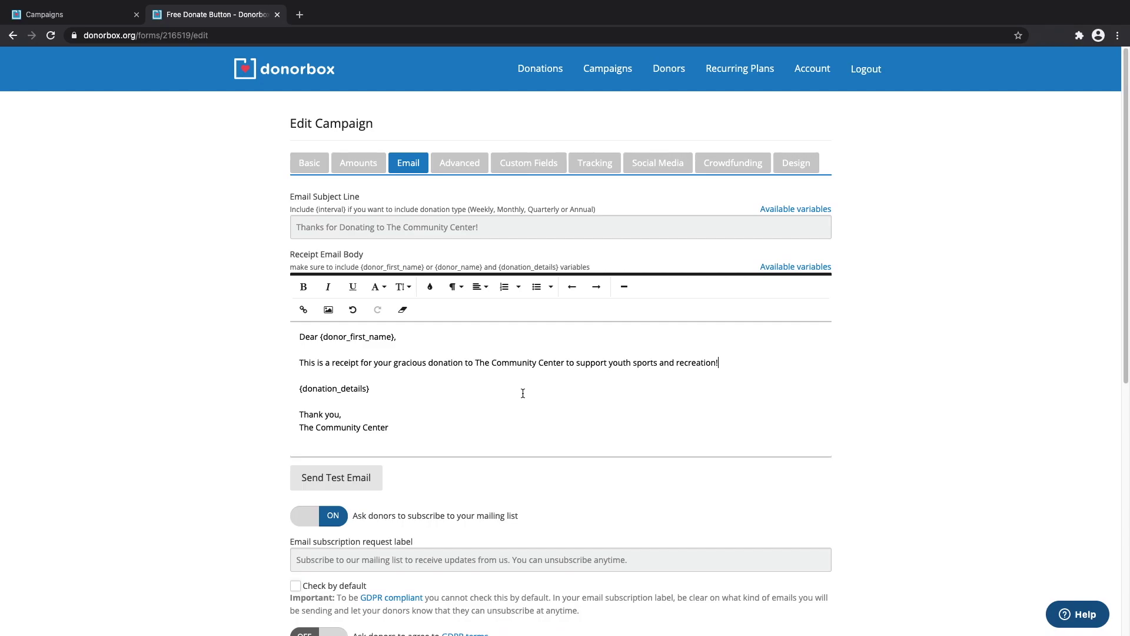
scroll(523, 393, down, 4)
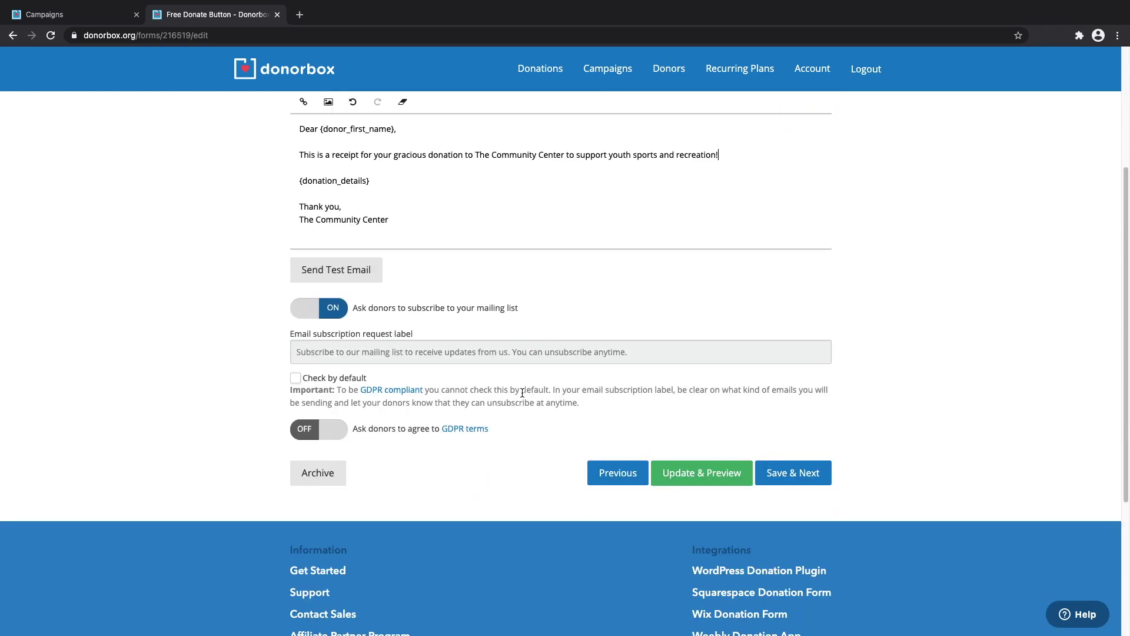
click(339, 361)
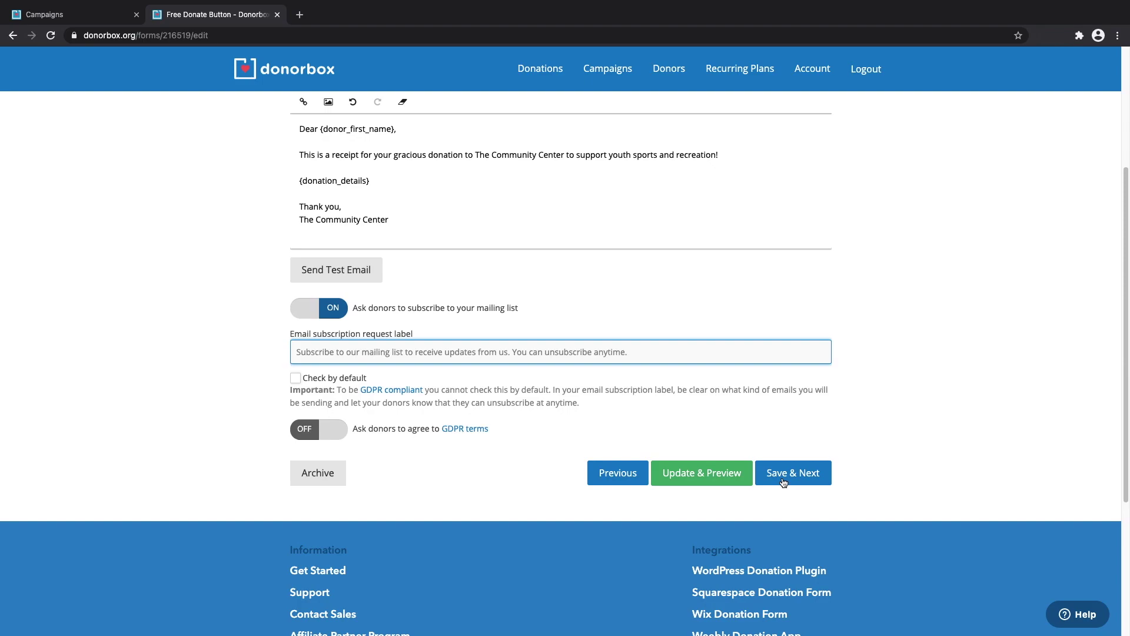
click(783, 482)
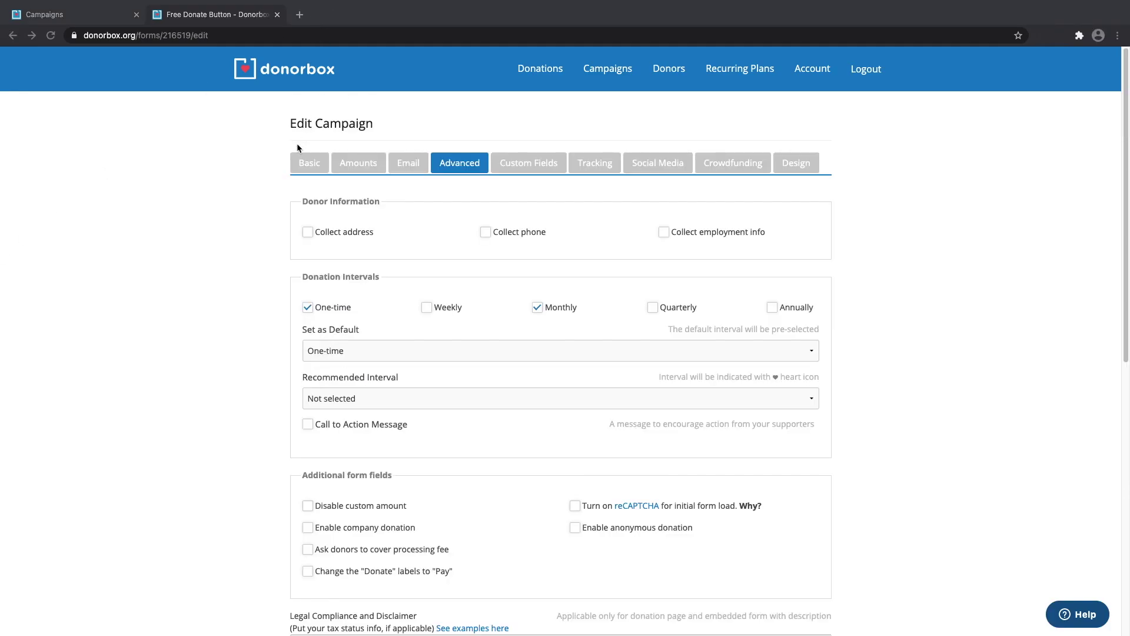
Collect donors' address and phone number as optional fields.
click(307, 232)
click(307, 254)
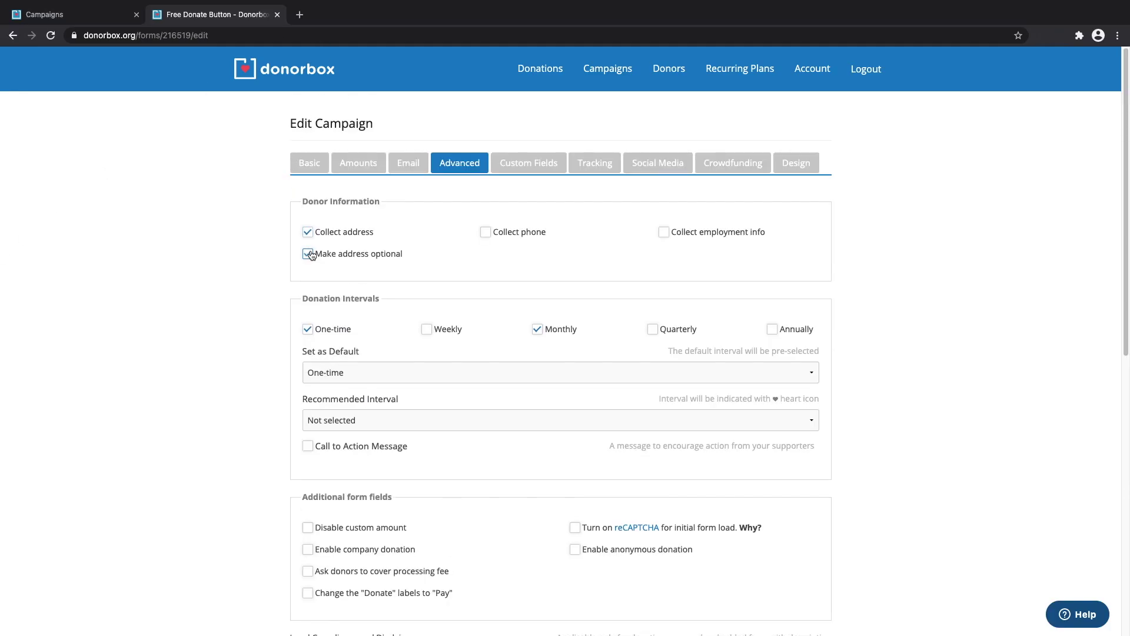
click(510, 231)
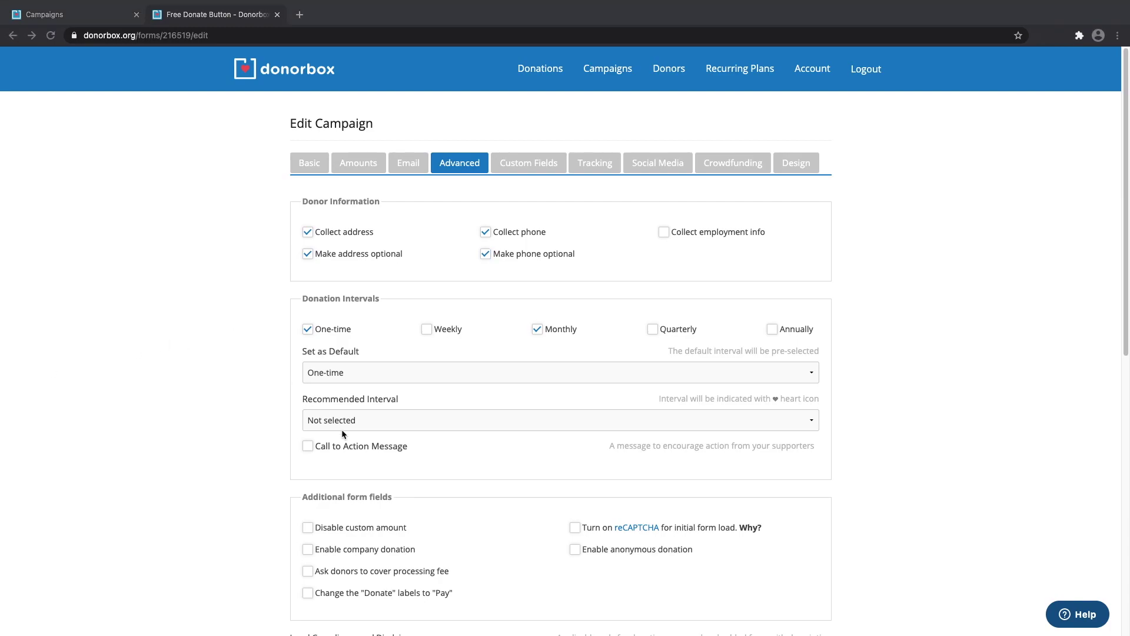
Enable the call-to-action message and fill it with the saved text.
click(307, 445)
click(306, 446)
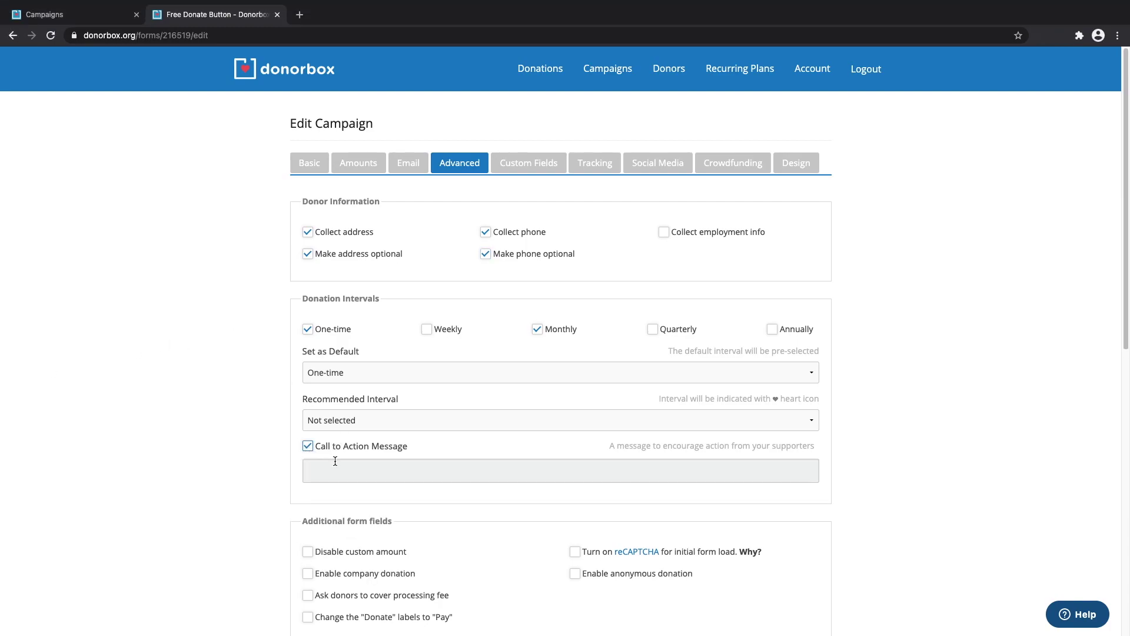
click(331, 469)
key(Down)
key(Down)
key(Return)
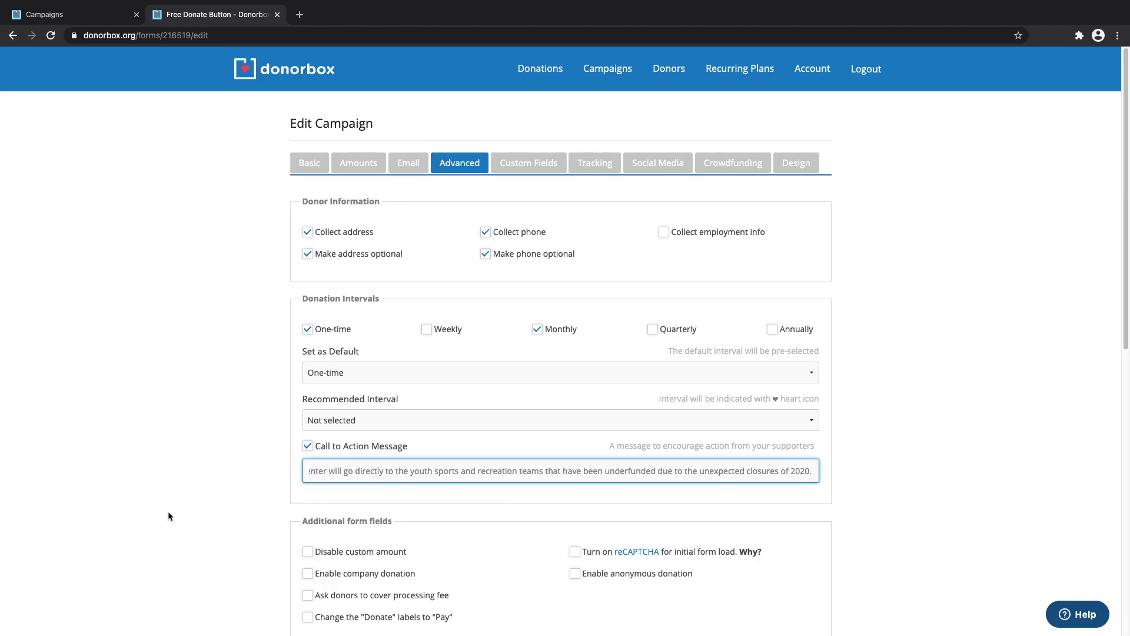
click(158, 510)
Ask donors to cover the processing fee and paste the 501c(3) tax disclaimer.
scroll(178, 481, down, 1)
scroll(178, 482, down, 3)
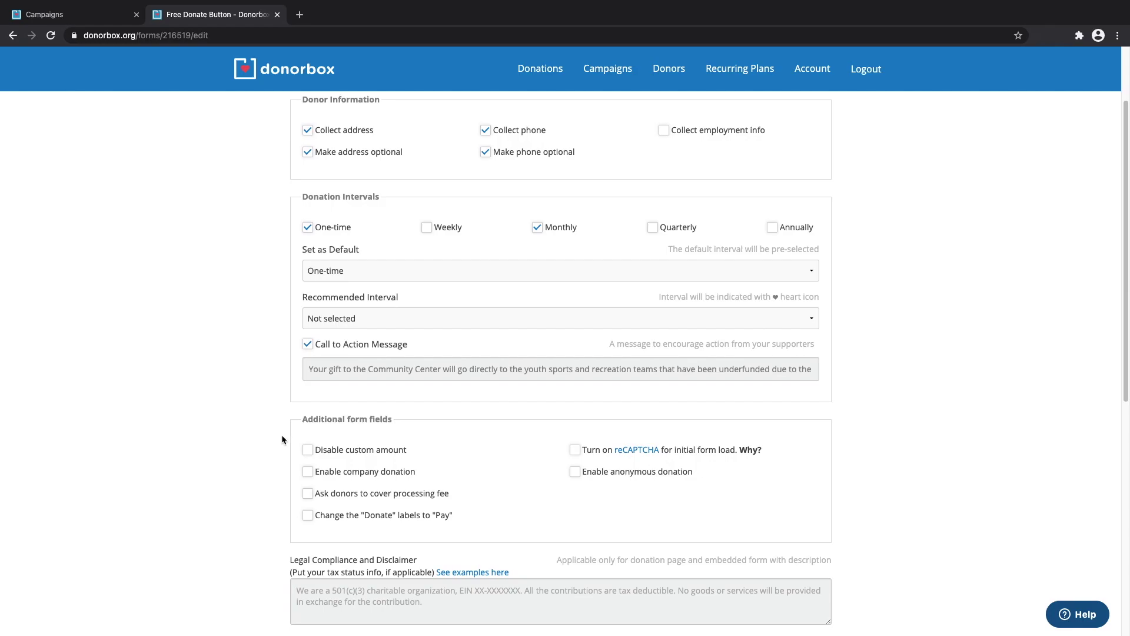
click(308, 498)
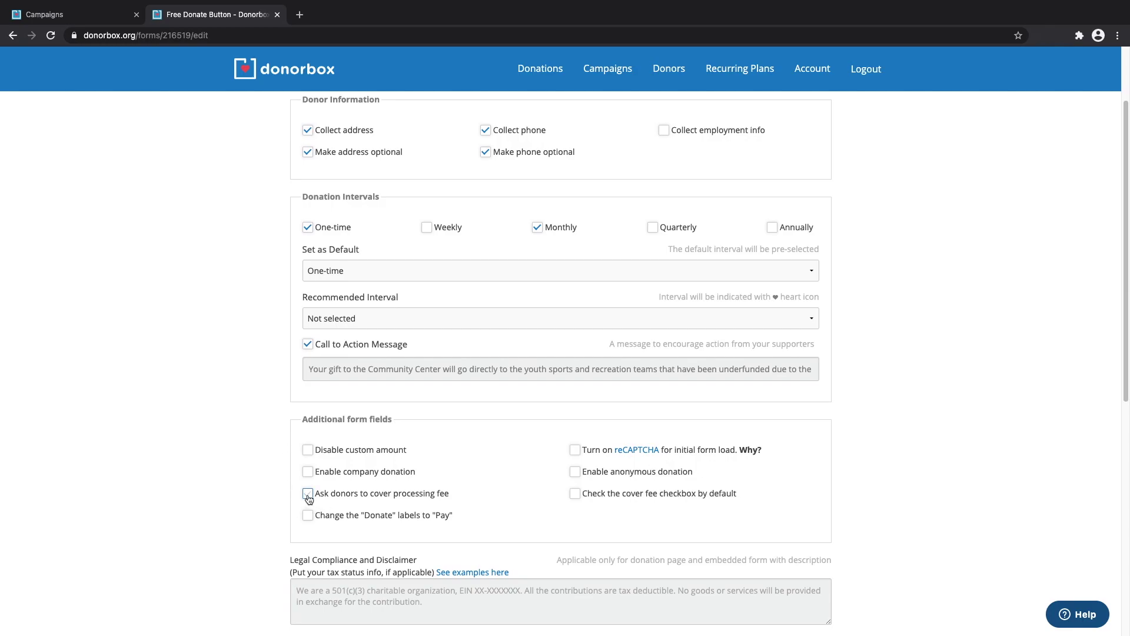
scroll(225, 499, down, 3)
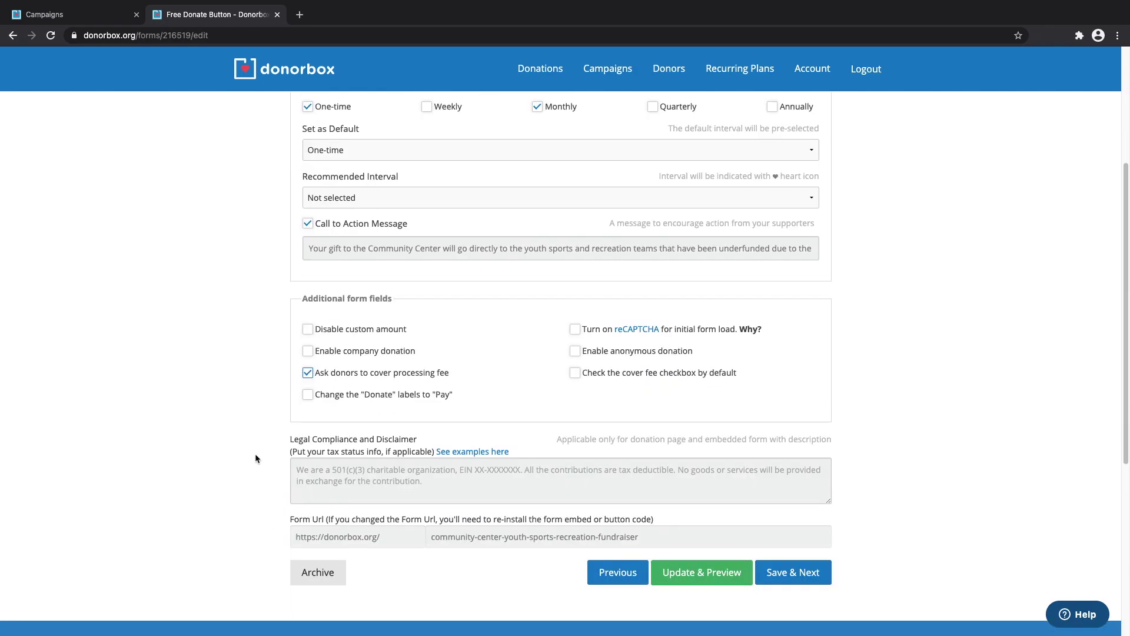
click(459, 477)
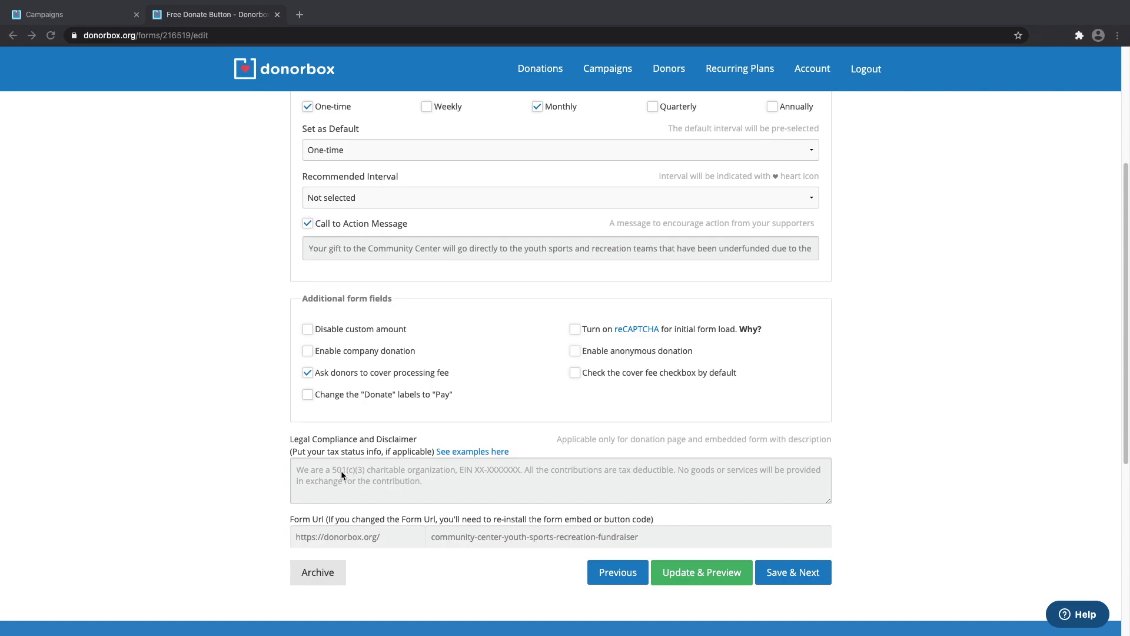
click(314, 473)
text(The Community Center is a 501c(3) charitable organization, EIN XX-XXXXXXX. All the contributions are tax deductible. No goods or services will be provided in exchange for the contribution.)
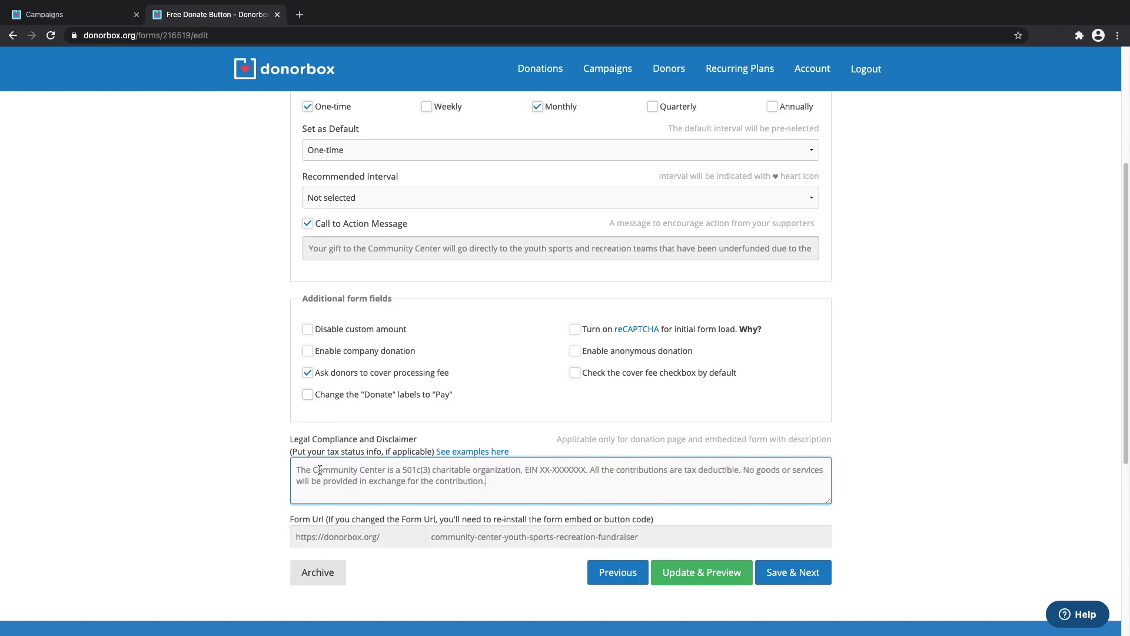
Add a designation dropdown with Soccer and Baseball values and switch on additional questions.
click(793, 572)
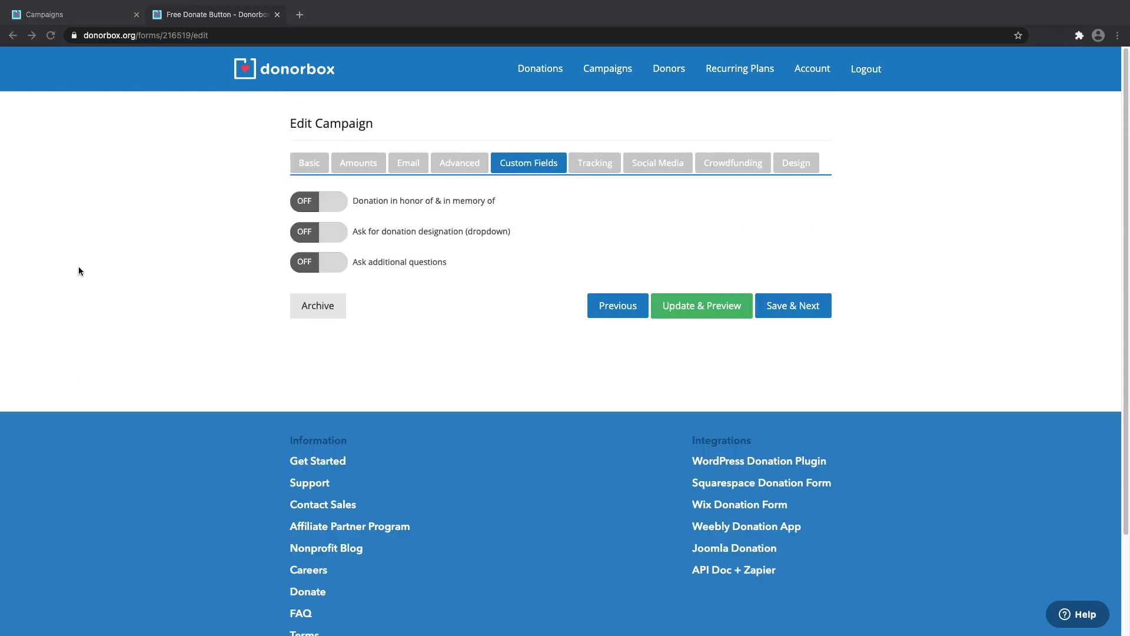
click(327, 203)
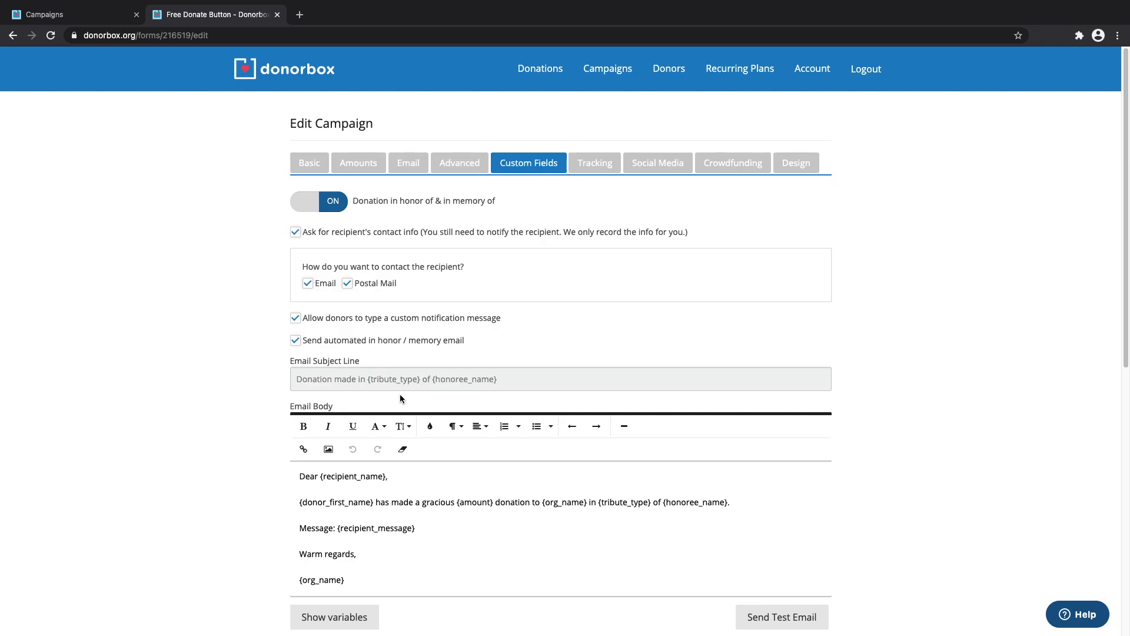
click(299, 202)
scroll(308, 199, down, 1)
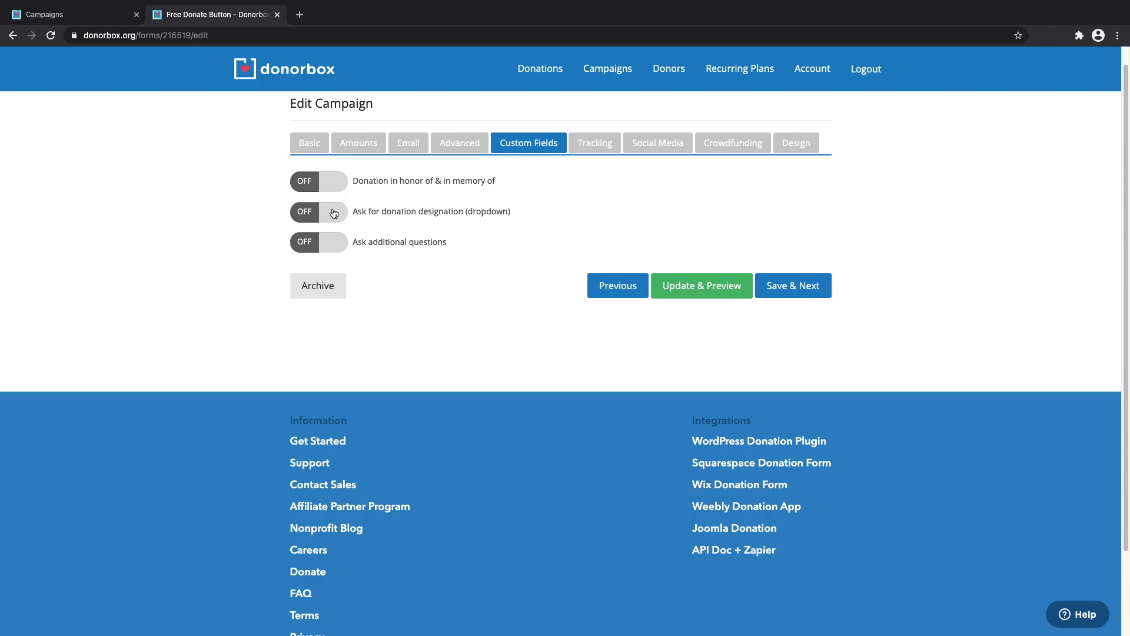
click(333, 212)
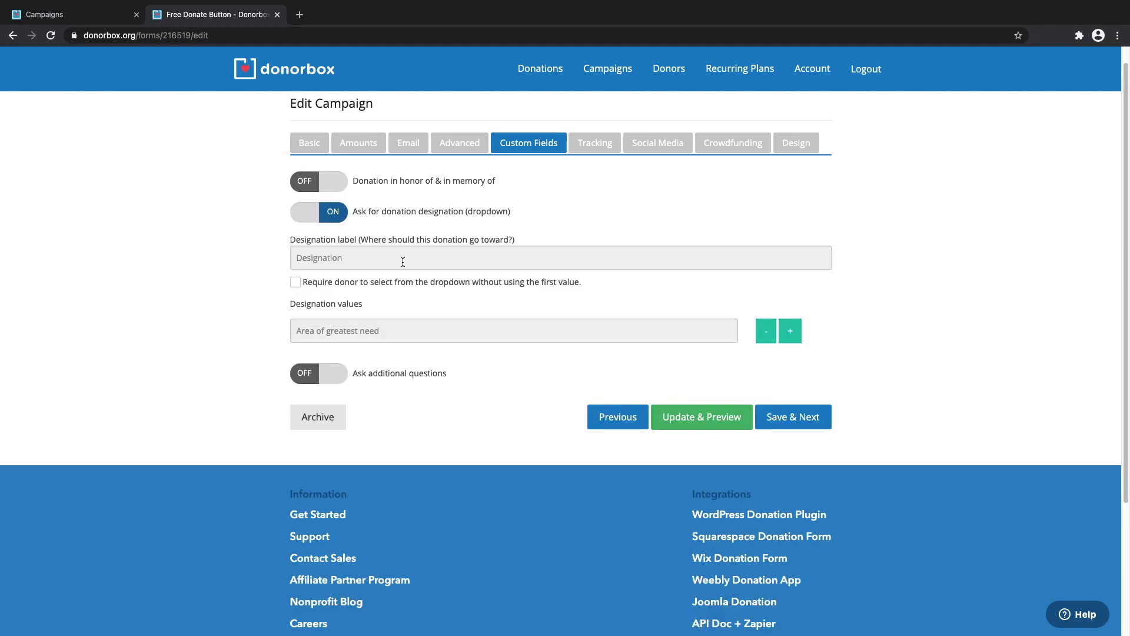
click(789, 330)
text(Soccer)
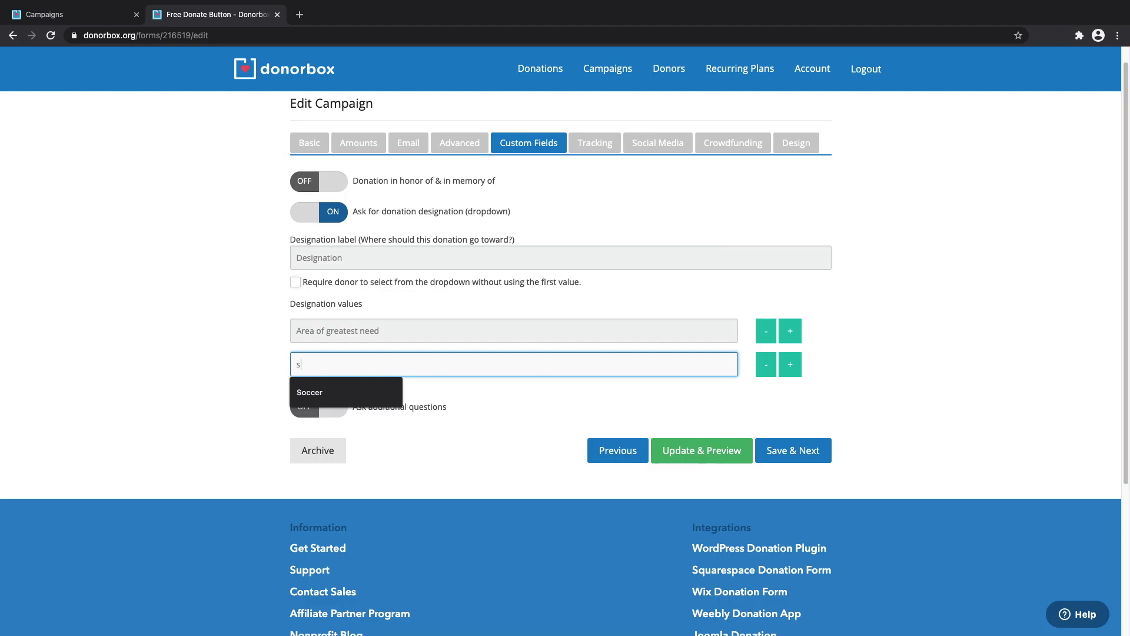
key(Return)
text(Baseball)
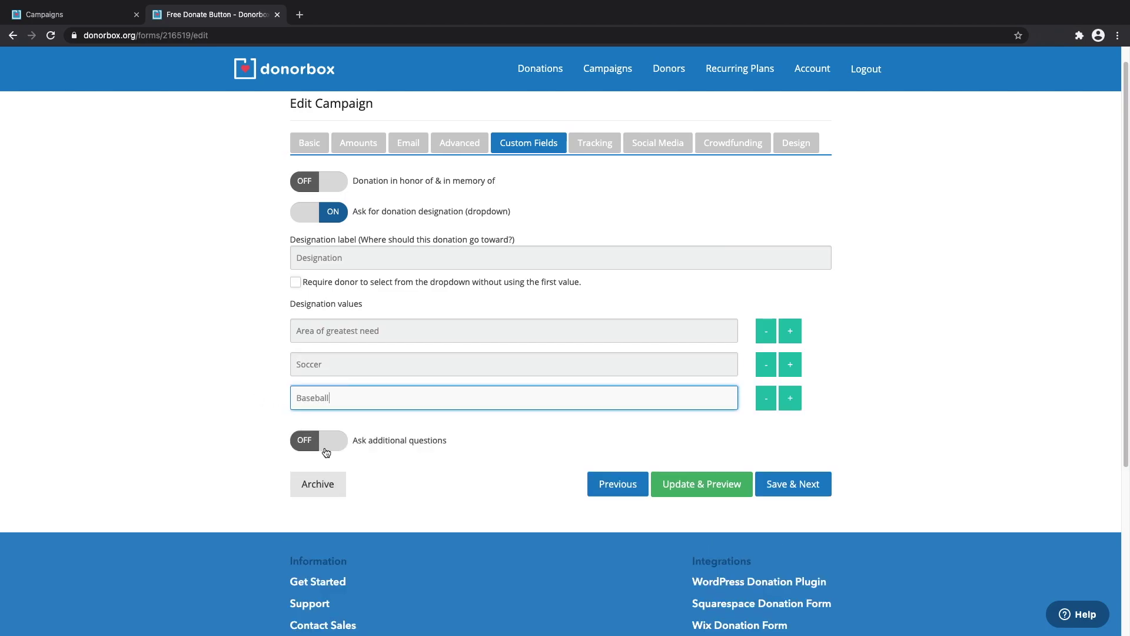
click(327, 444)
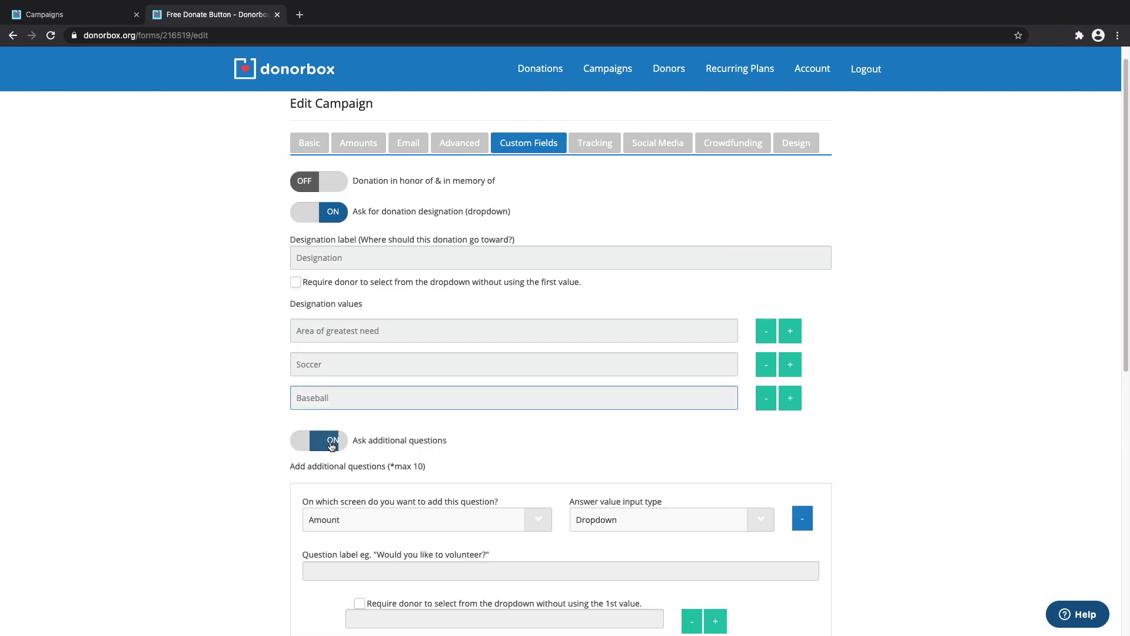
Add a Dropdown question 'What is your t-shirt size?' with answers S, M and L.
scroll(608, 416, down, 3)
click(659, 348)
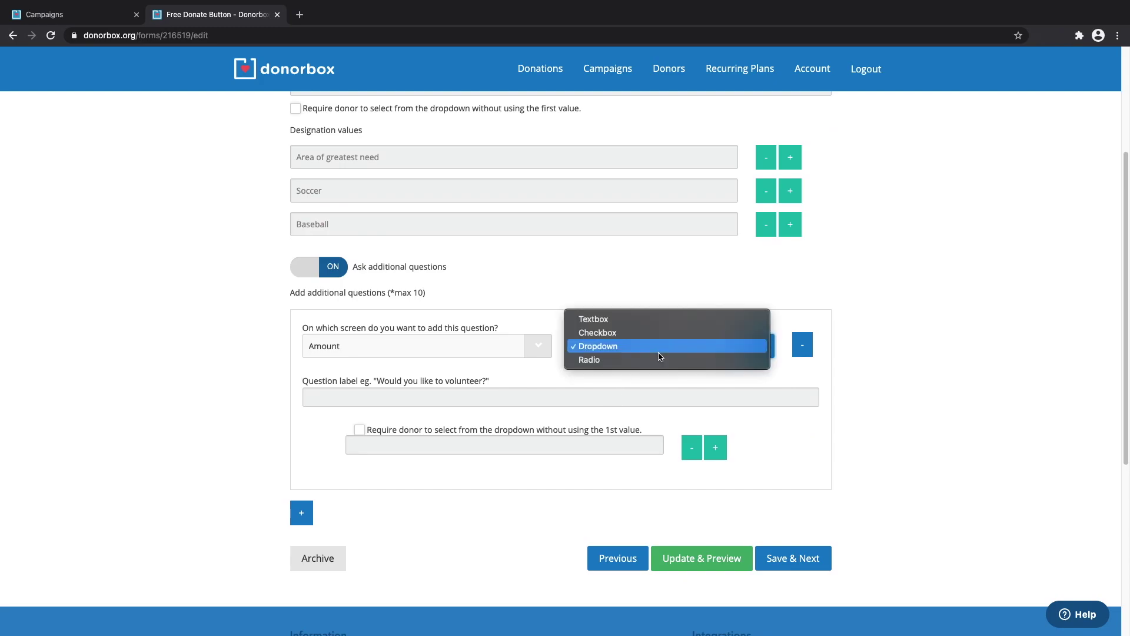
click(412, 346)
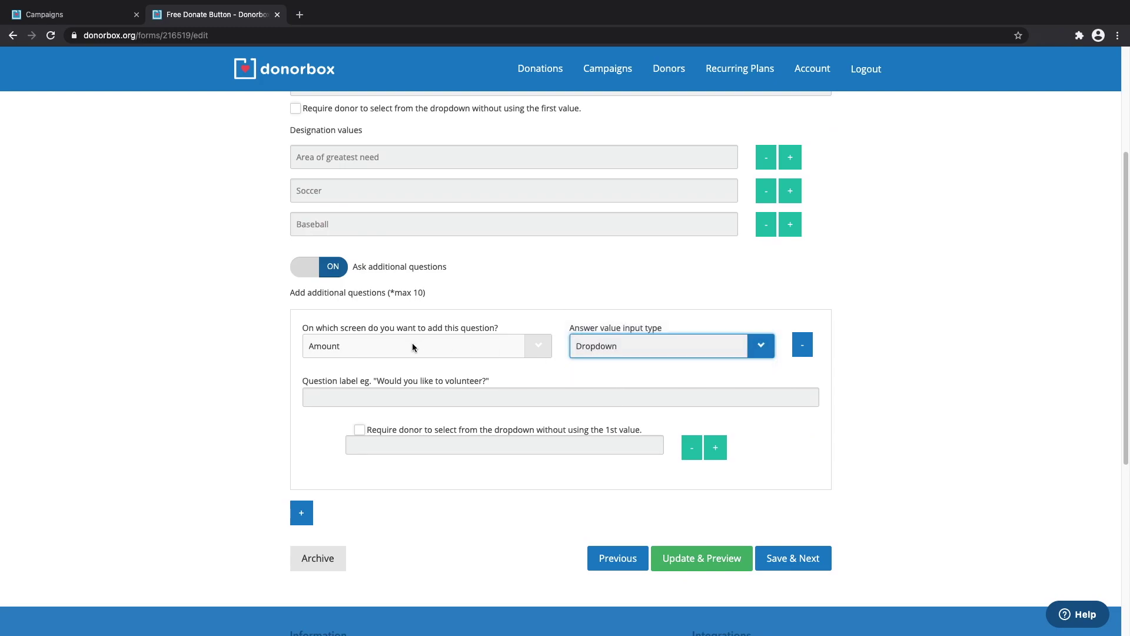
click(433, 398)
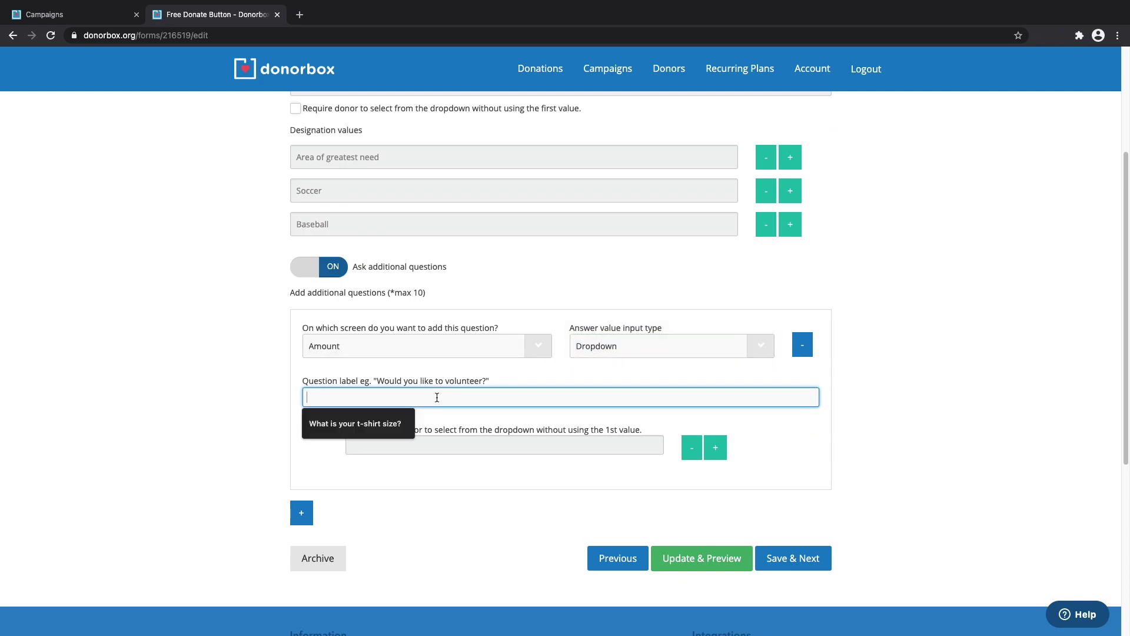
text(W)
key(Down)
key(Return)
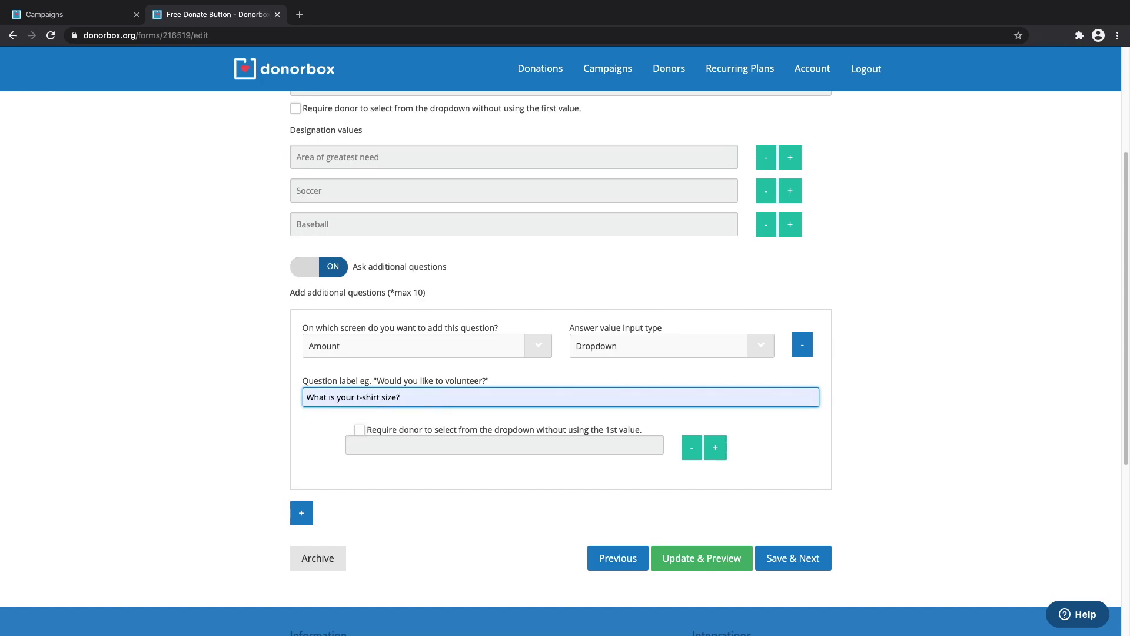
click(650, 446)
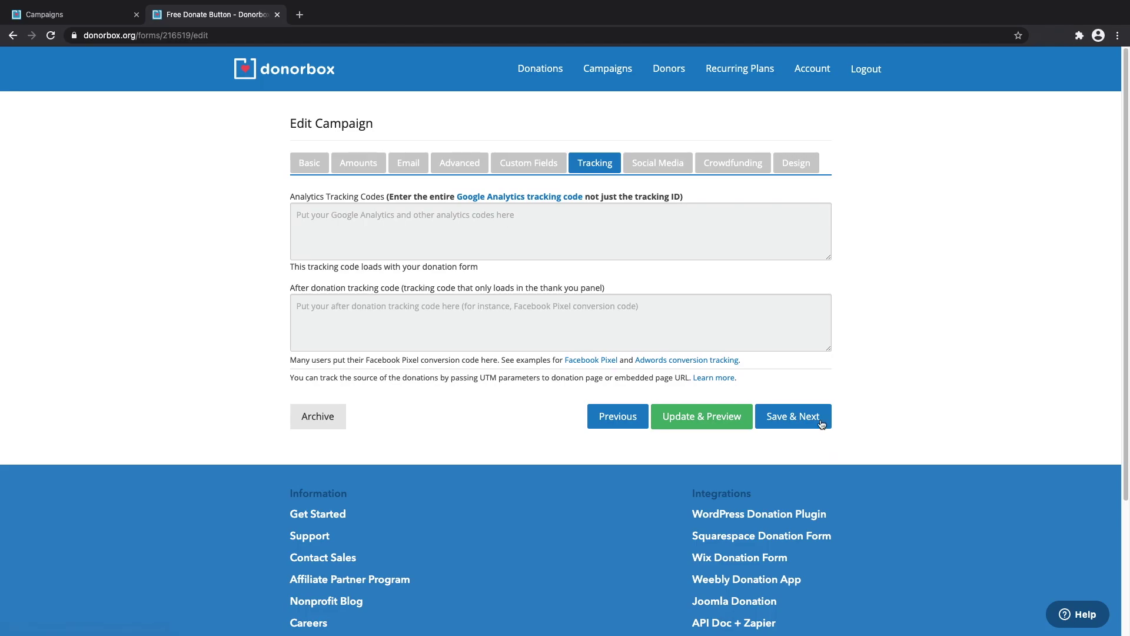
Save the campaign from the Social Media settings with Update & Preview to open the live page.
click(655, 165)
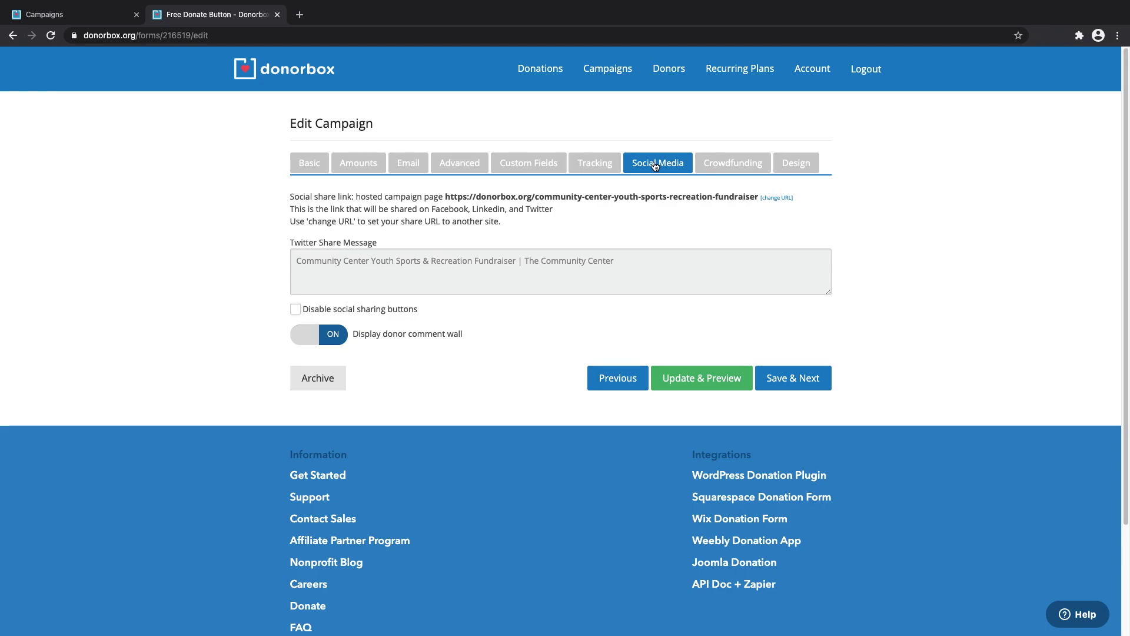
click(726, 388)
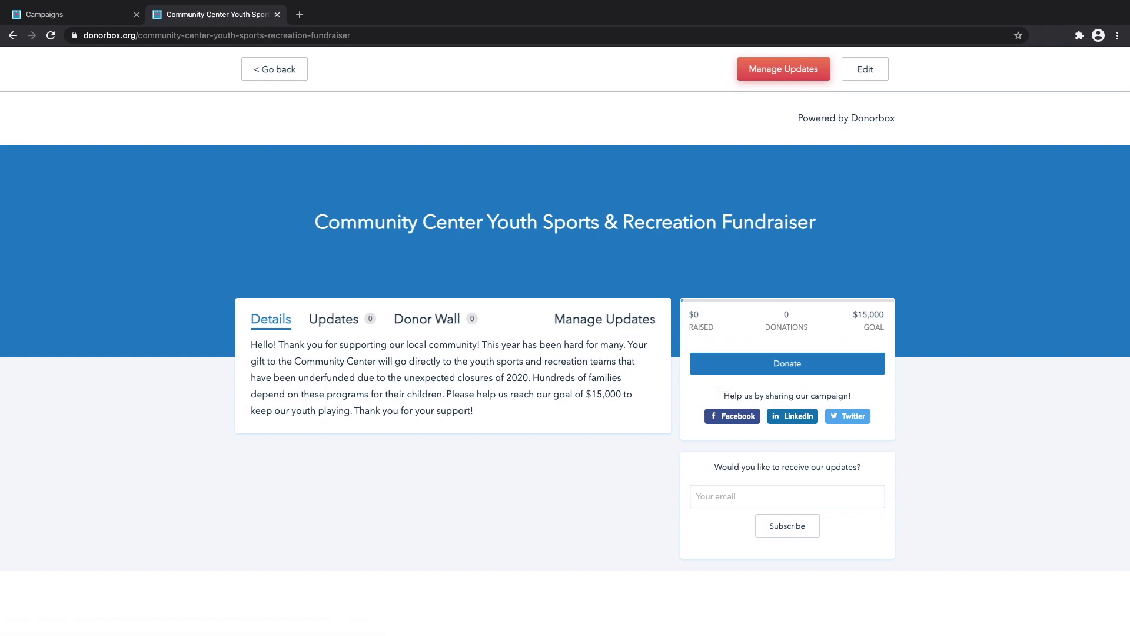
Open the donation form and choose a $25 gift designated to Soccer with t-shirt size M.
click(813, 367)
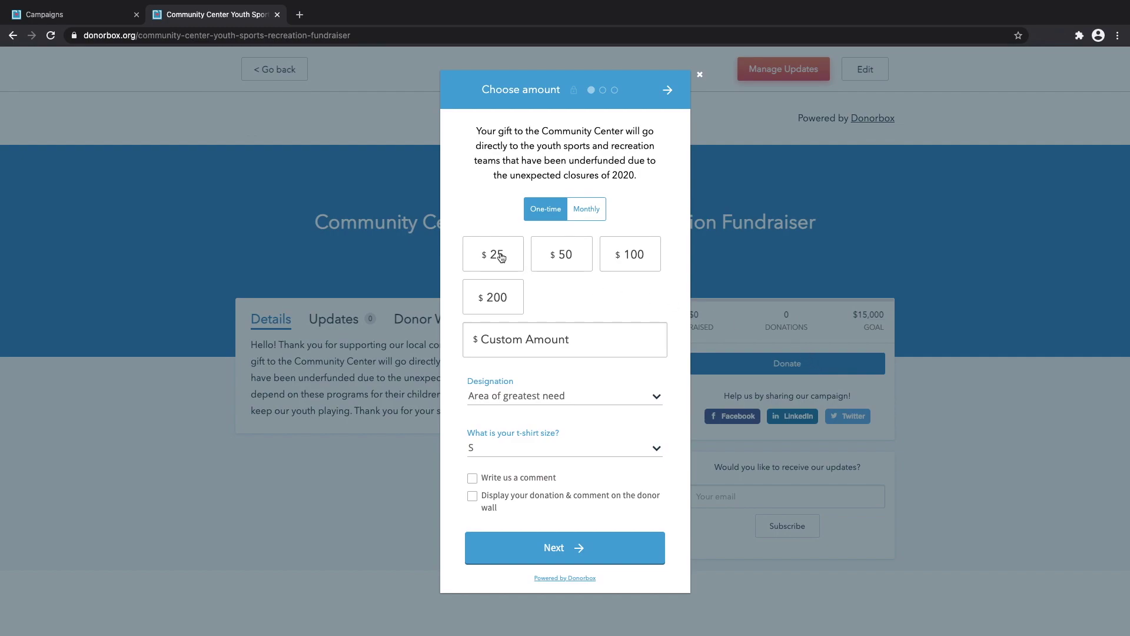
click(579, 339)
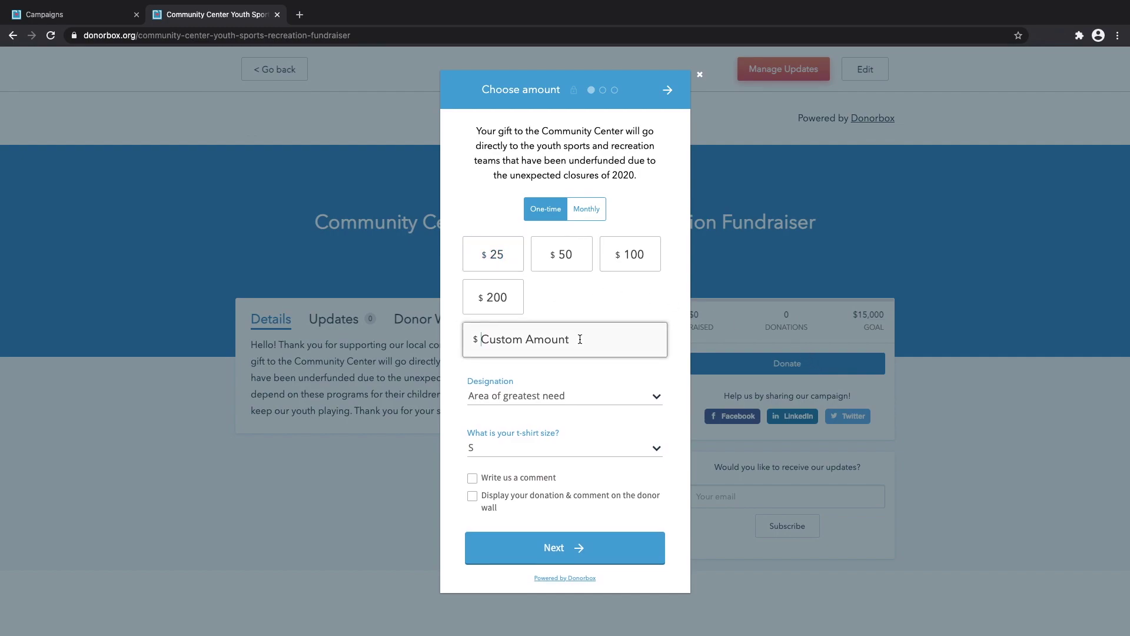
click(504, 256)
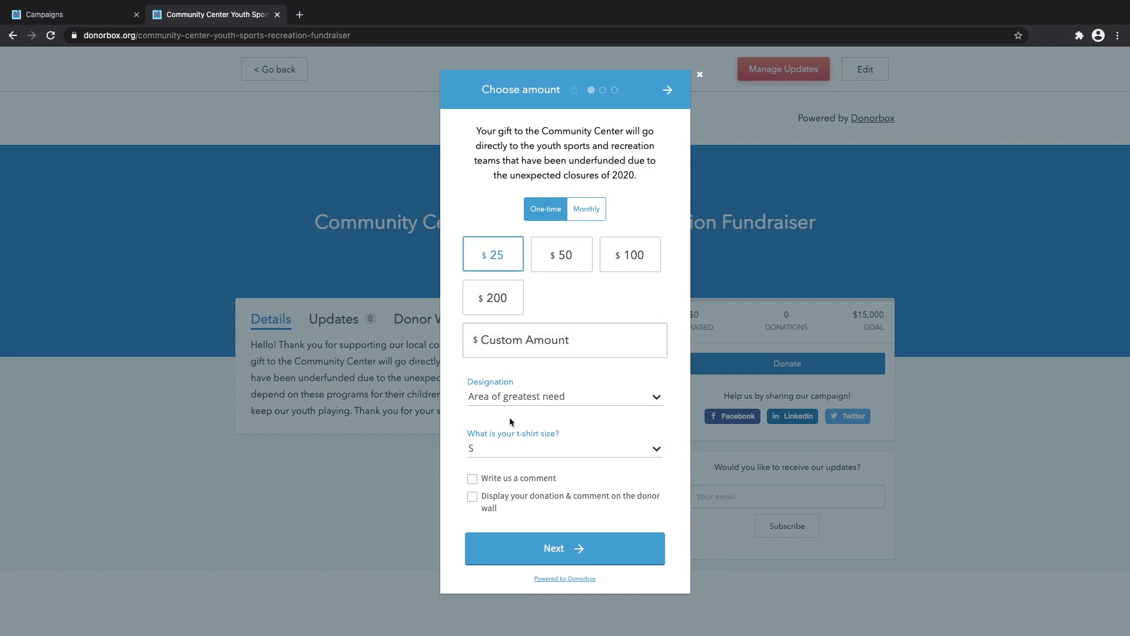
click(518, 396)
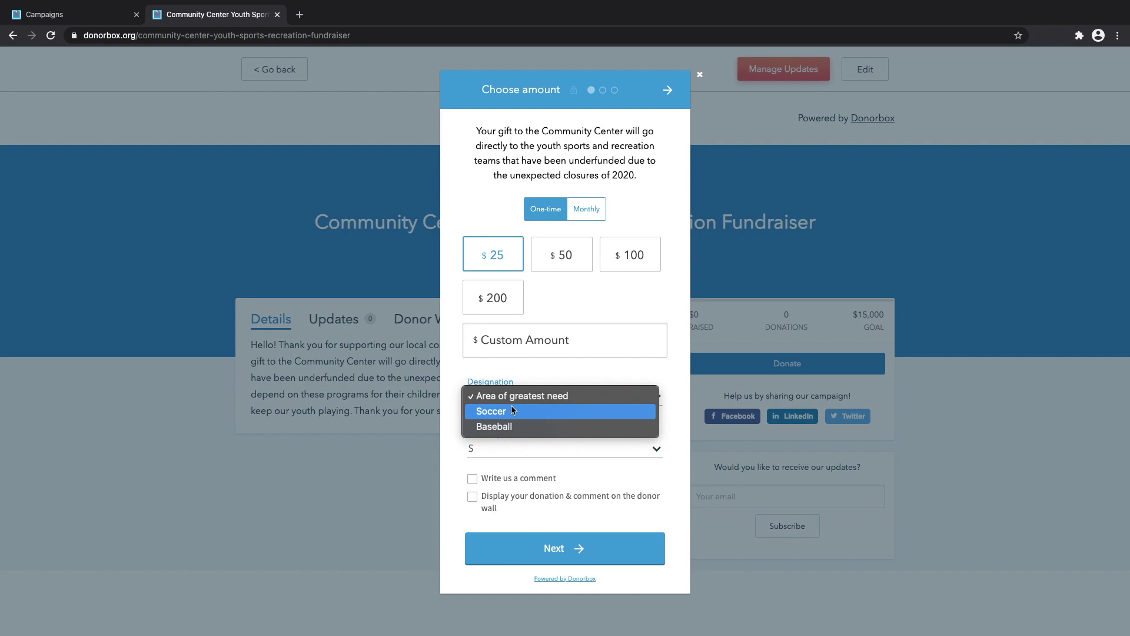
click(512, 410)
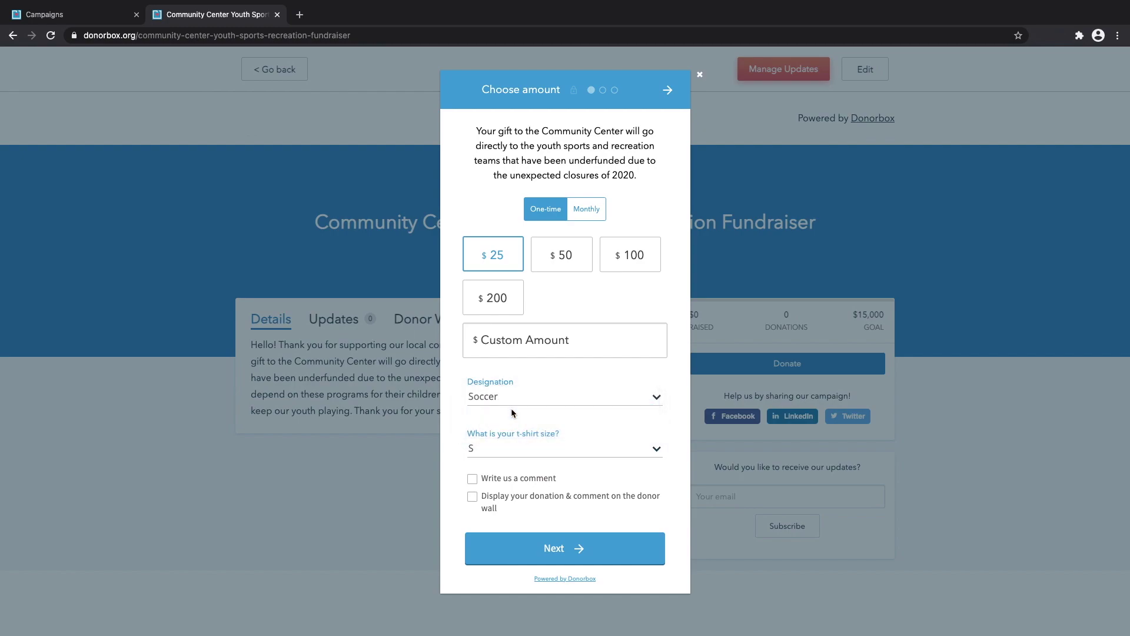
click(504, 442)
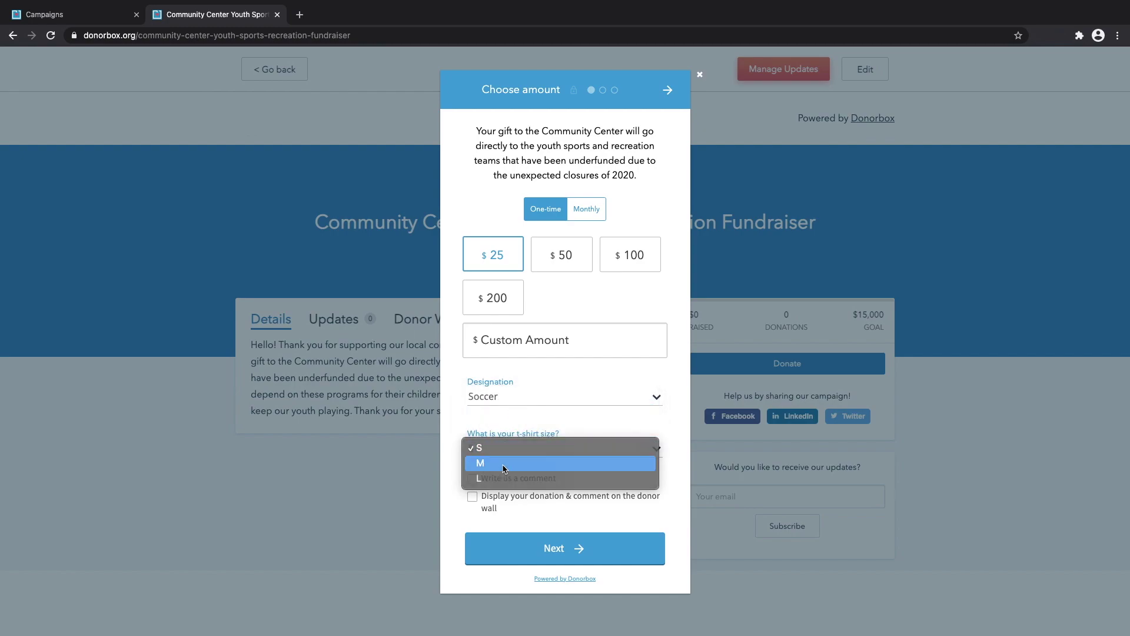
click(505, 464)
Add the comment 'Go lions', show it on the donor wall with the amount hidden, and continue.
click(497, 478)
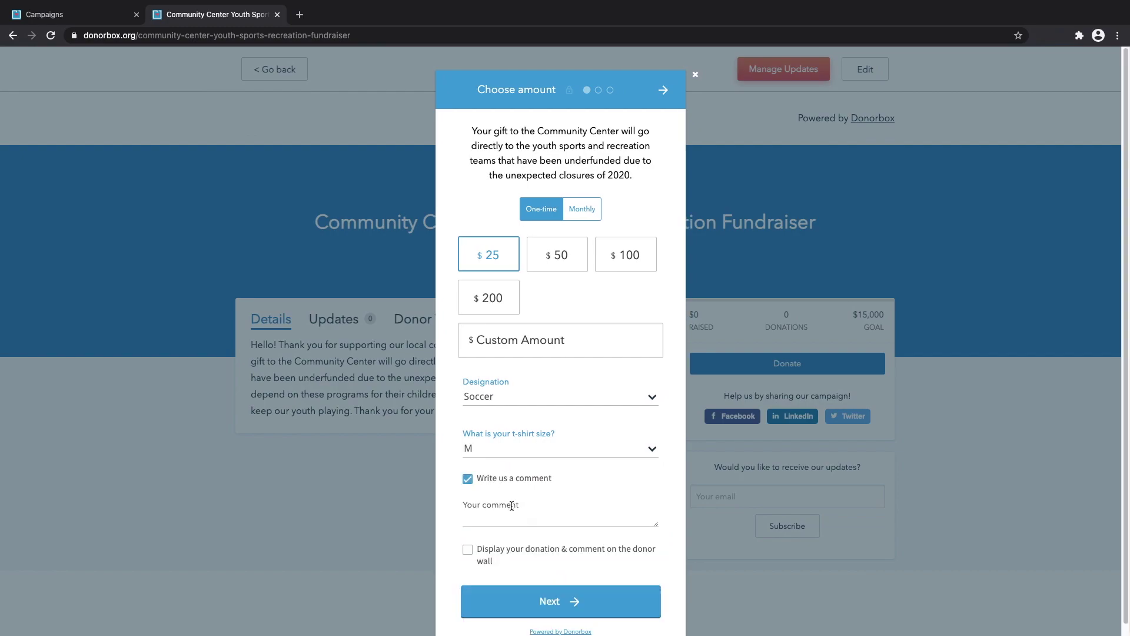
click(509, 517)
text(Go )
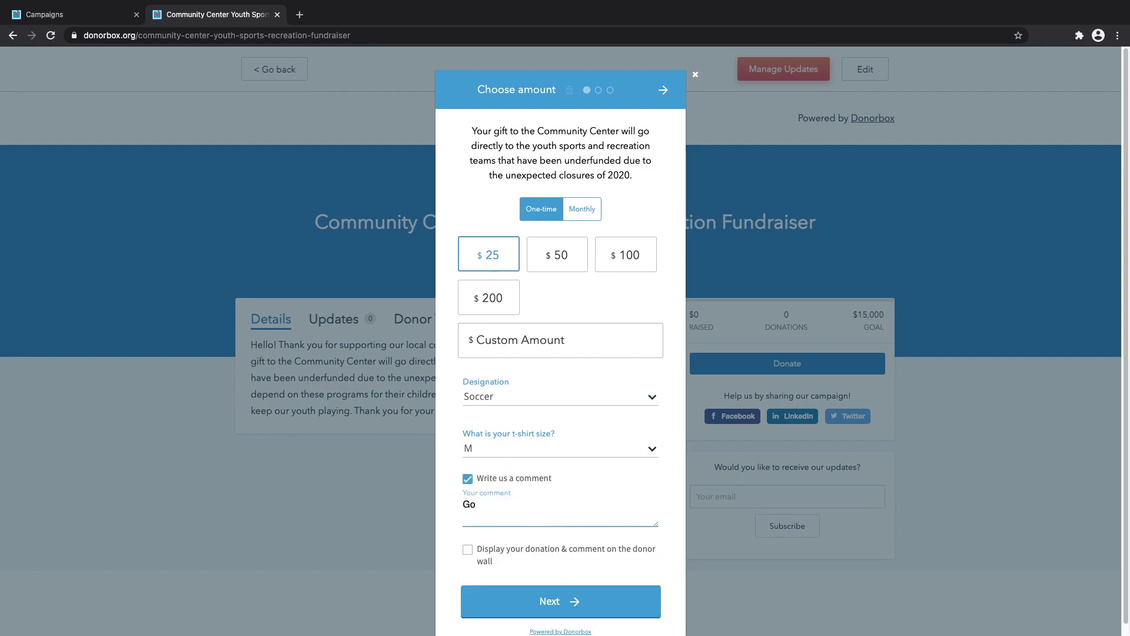
text(lions!)
click(511, 550)
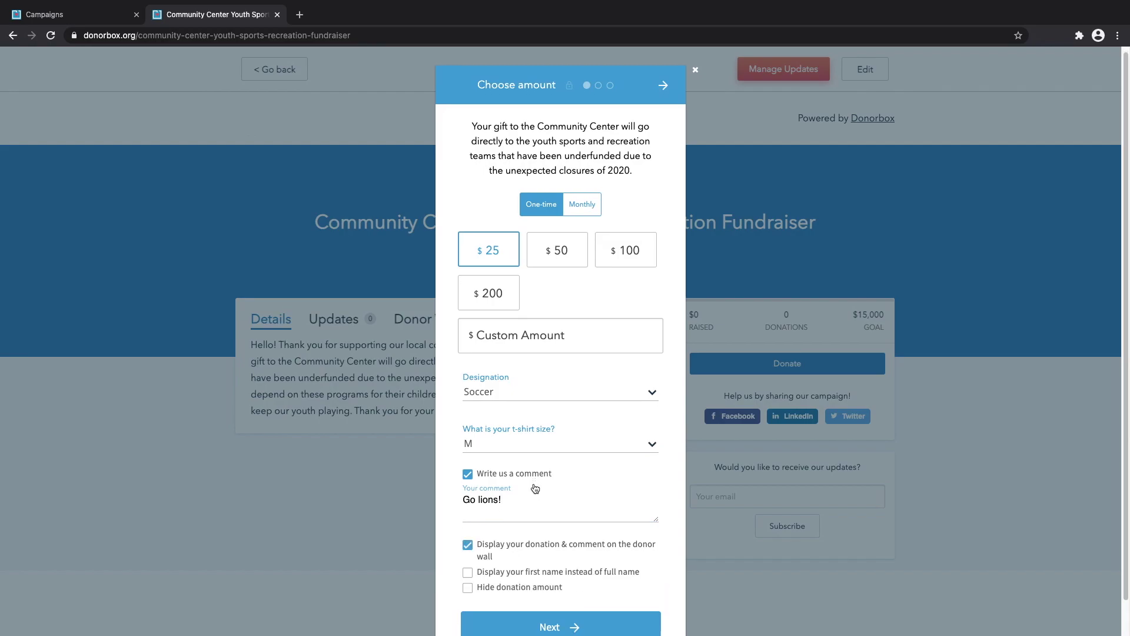
scroll(533, 494, down, 1)
click(512, 563)
click(616, 611)
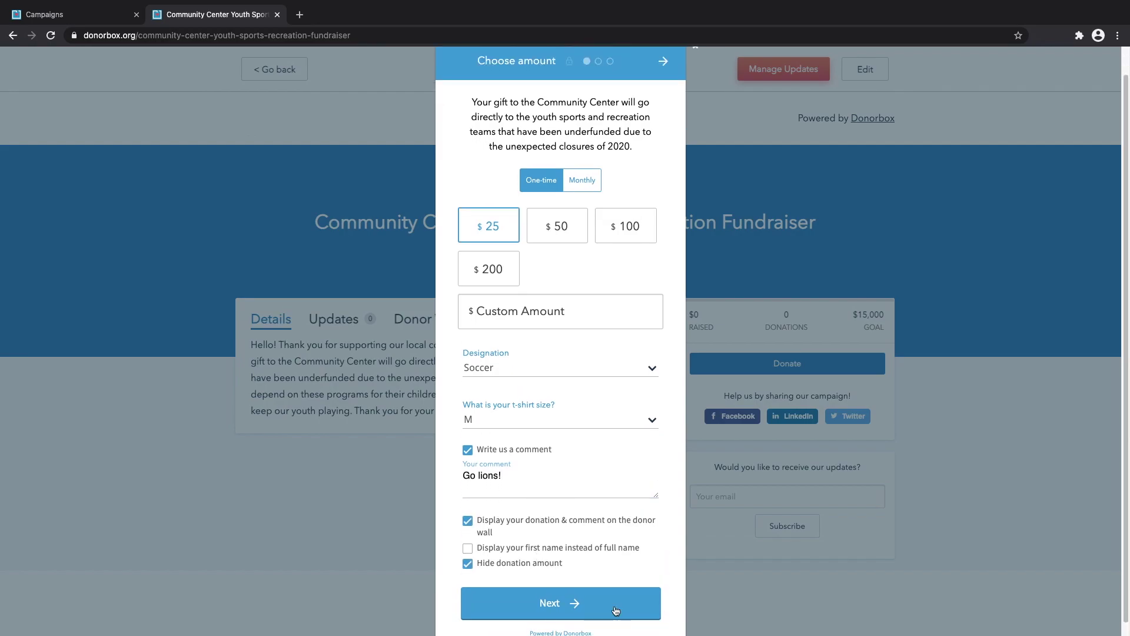
Enter the test donor's first name, last name and e-mail, opt into the mailing list, and continue.
click(501, 152)
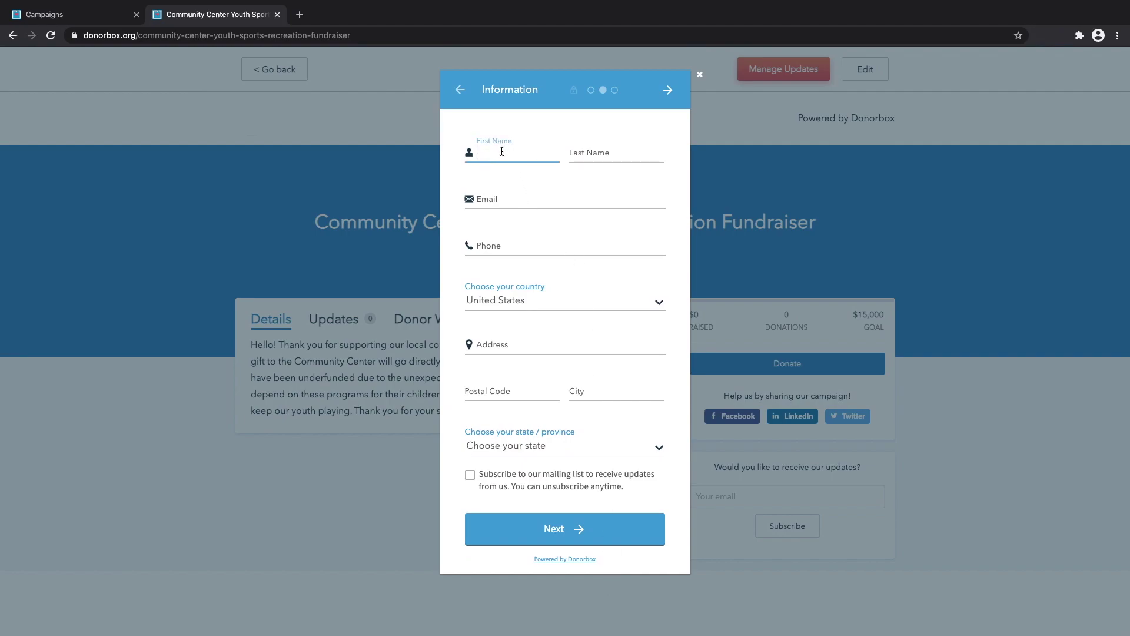
text(Person)
click(587, 146)
text(Person Last)
click(500, 199)
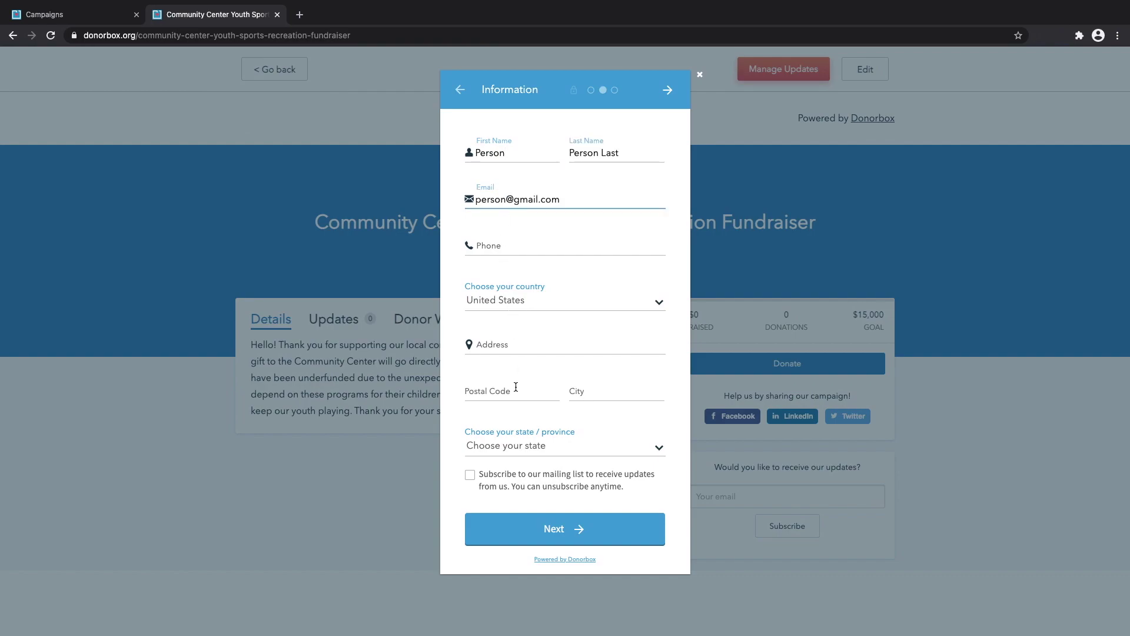
click(526, 483)
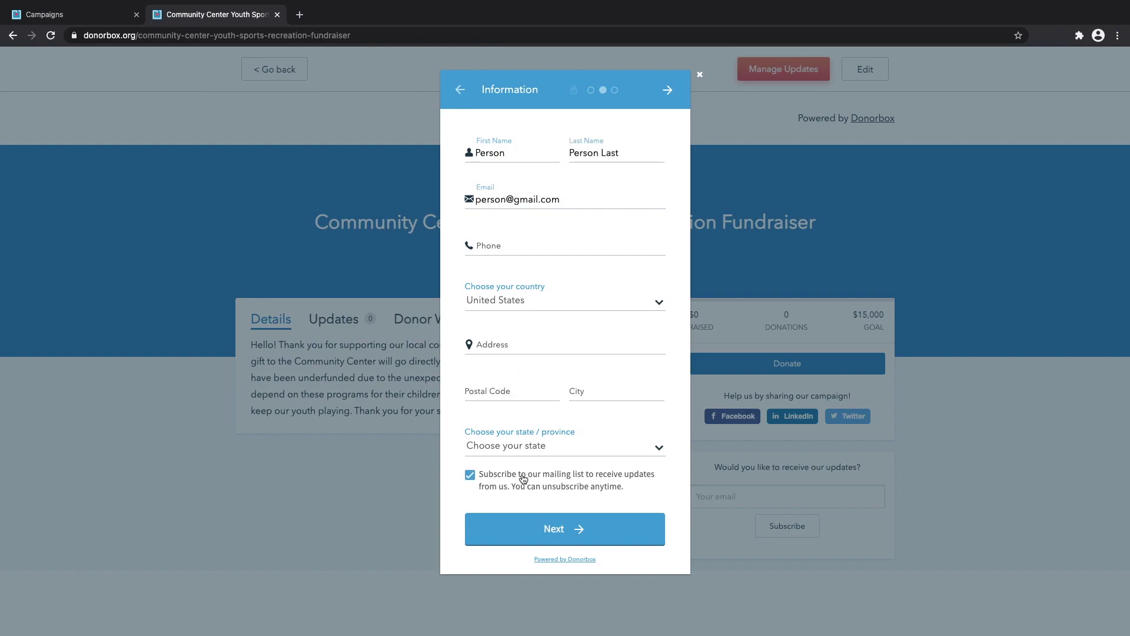
click(571, 530)
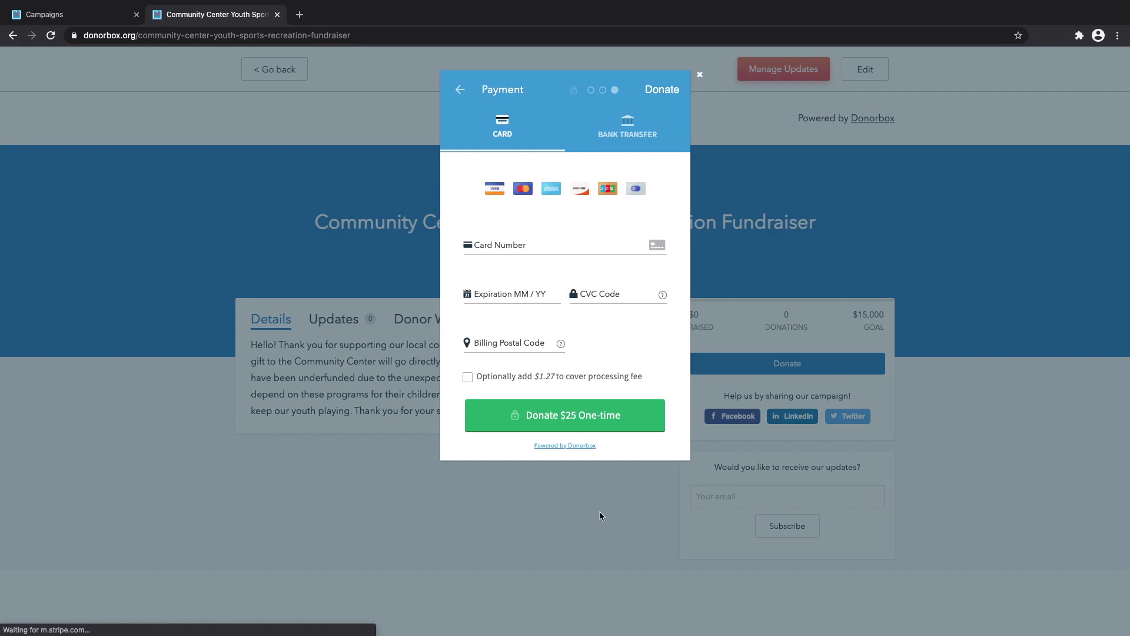
Cover the processing fee, pay by bank transfer, and submit the $25.59 one-time donation.
click(546, 379)
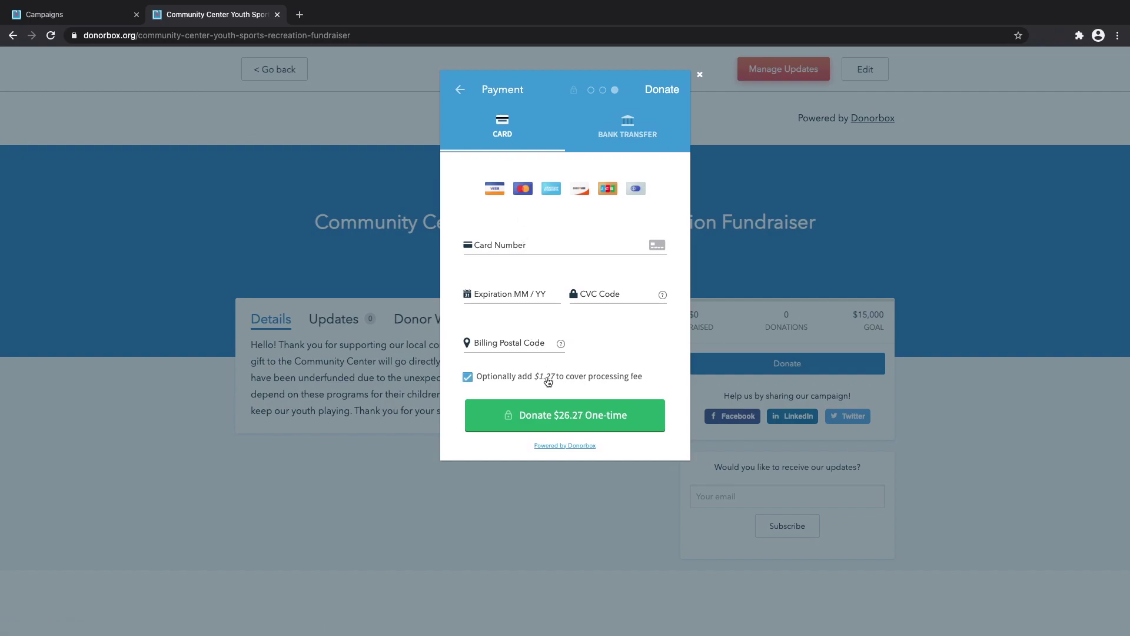
drag(535, 377, 556, 377)
click(629, 134)
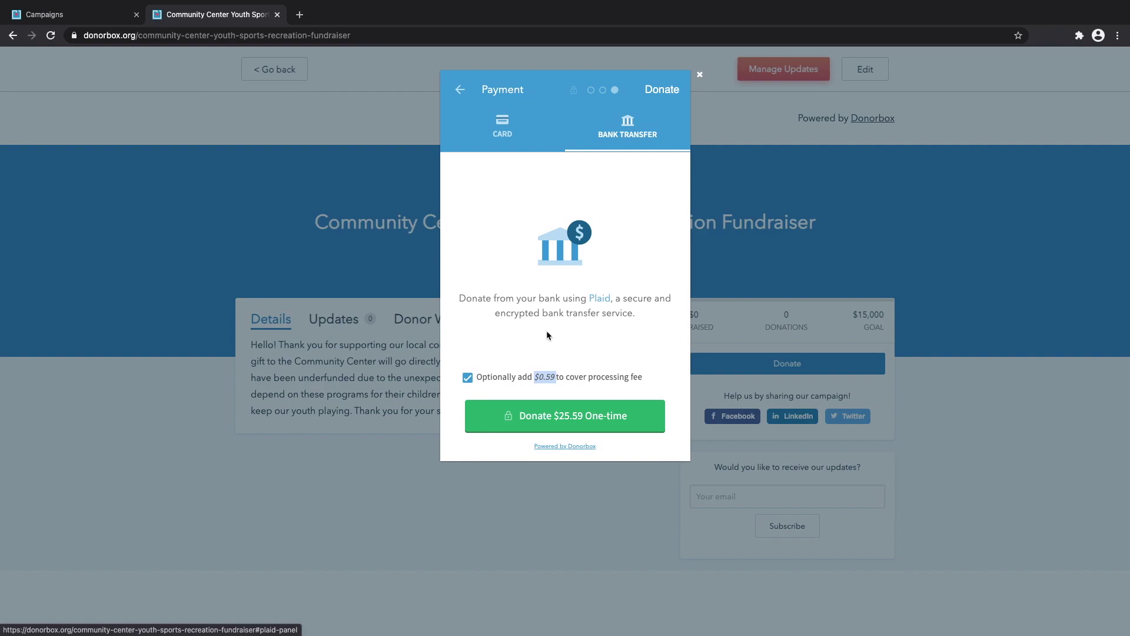
click(568, 412)
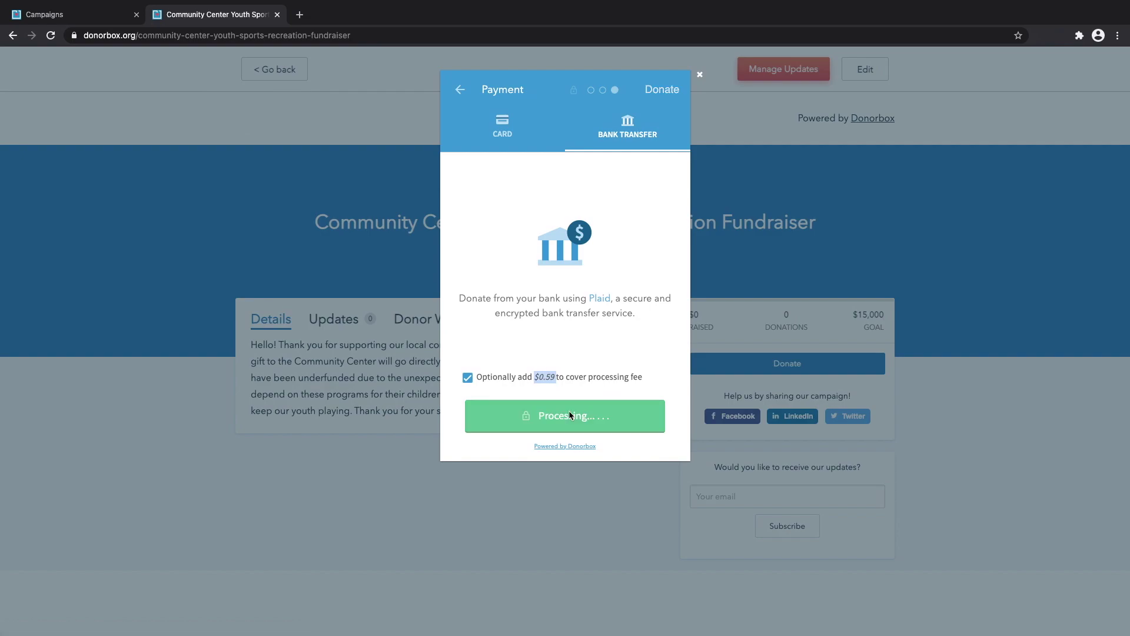
Browse Plaid's Select your bank list, then close it without donating.
click(572, 471)
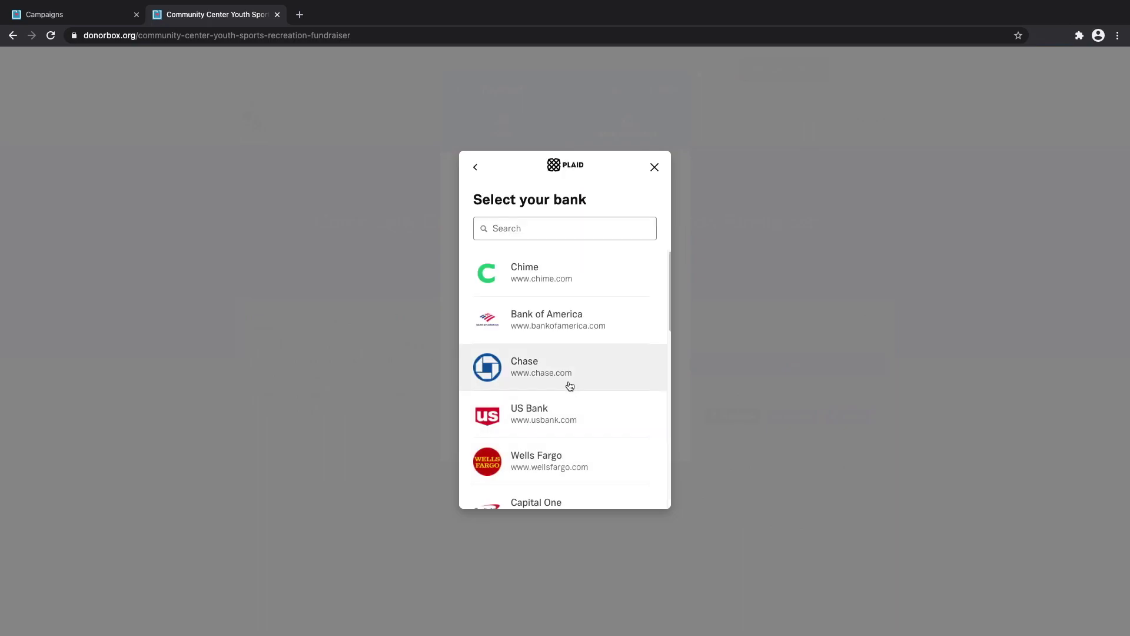
scroll(568, 387, down, 1)
scroll(567, 386, down, 10)
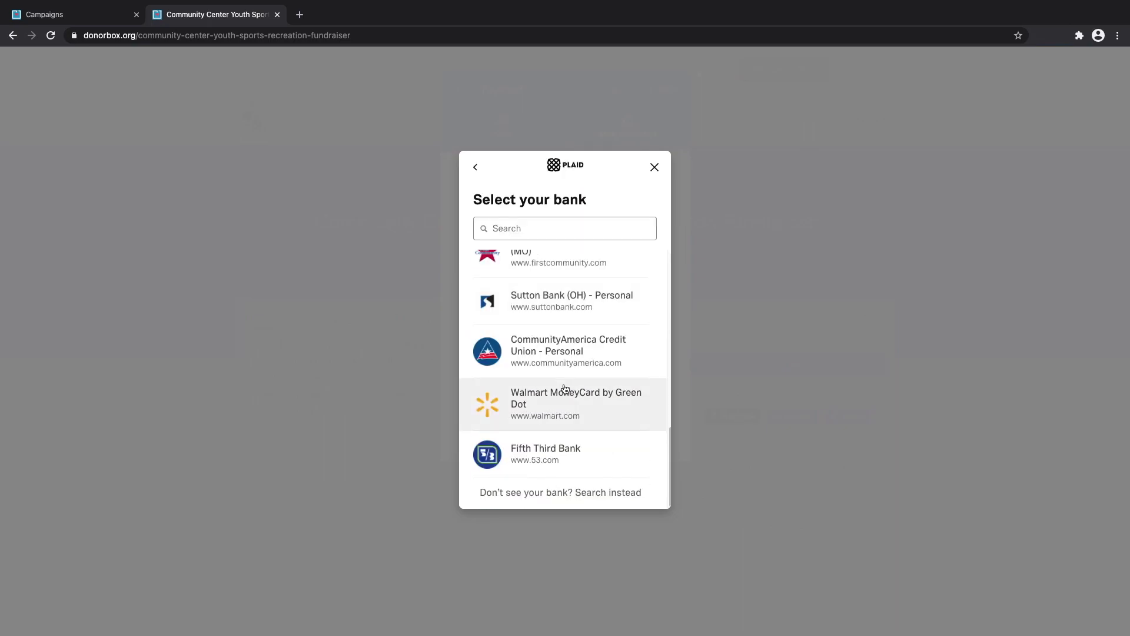
scroll(557, 337, up, 10)
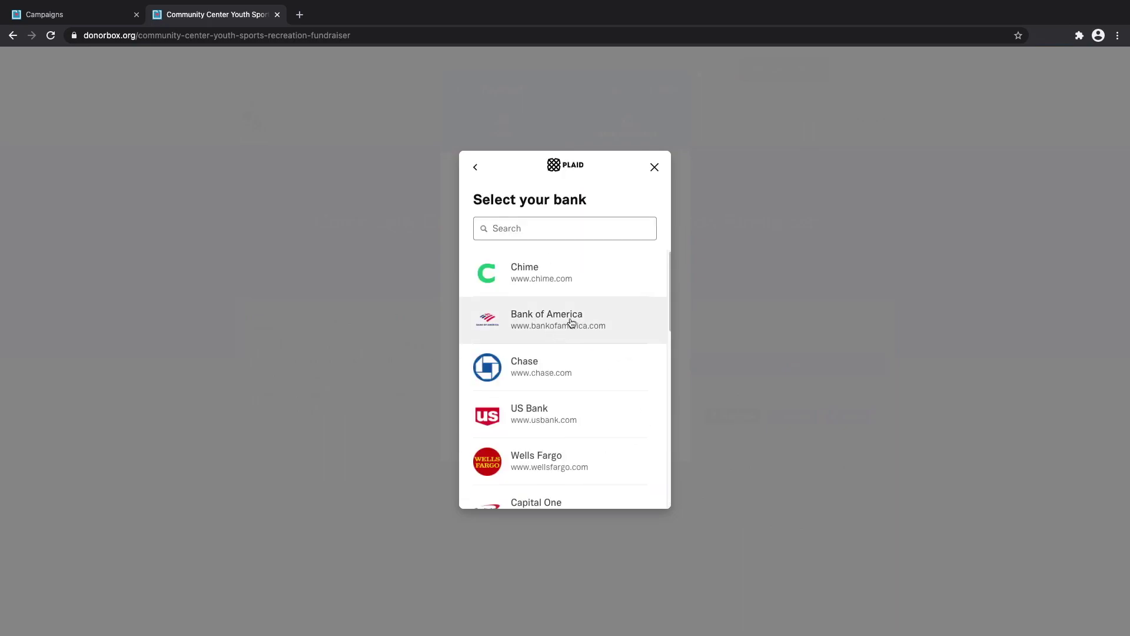
click(653, 168)
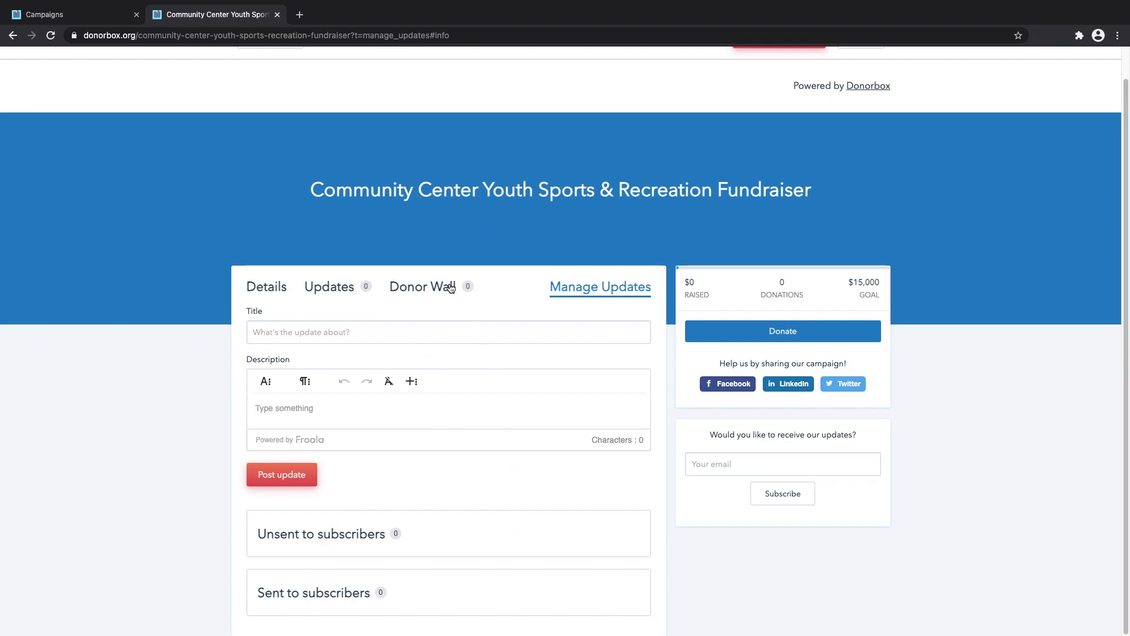
click(429, 288)
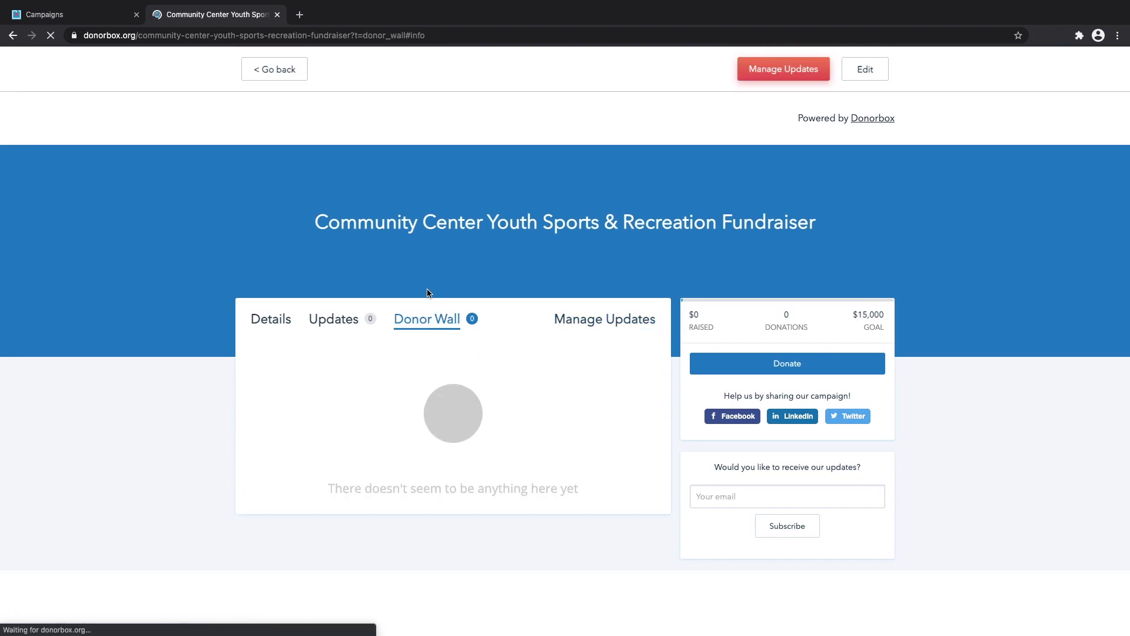
click(340, 325)
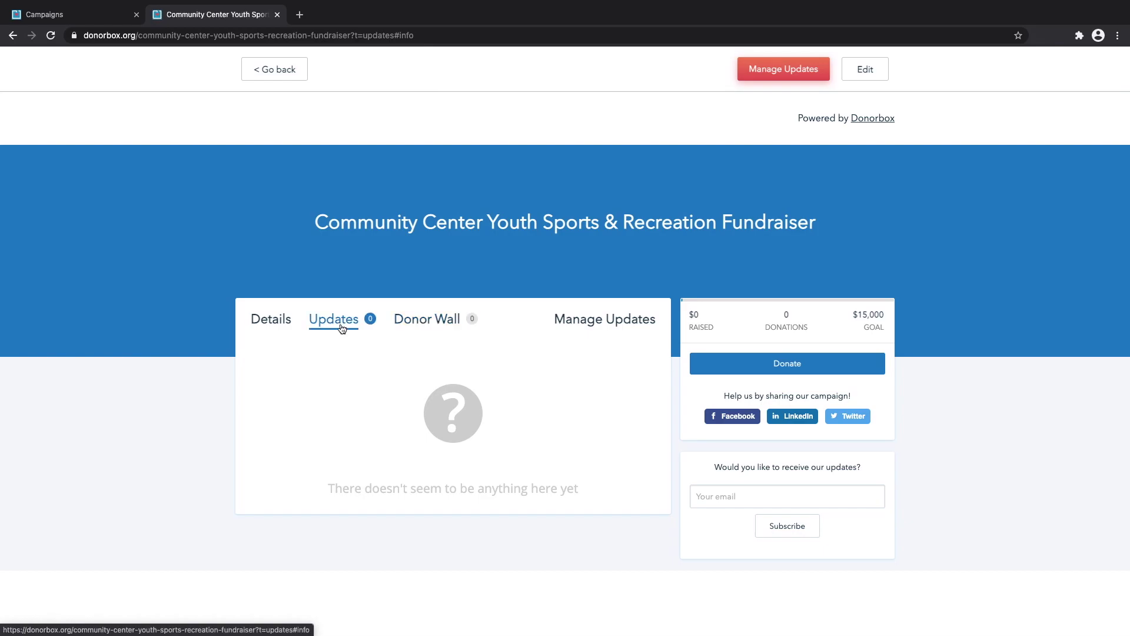
click(272, 320)
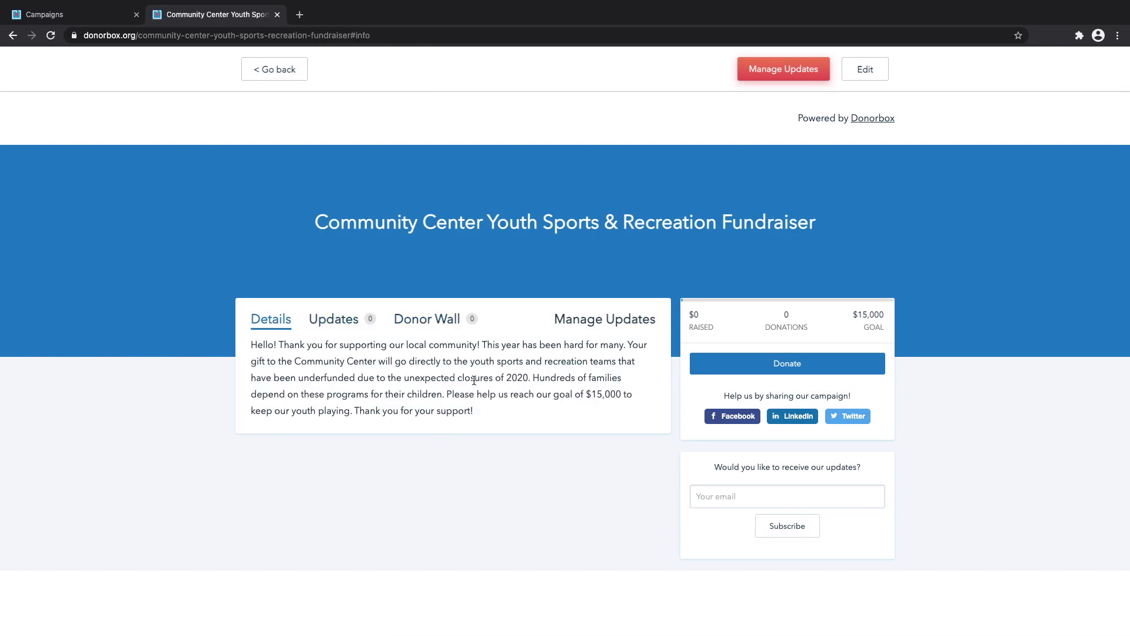
drag(486, 411, 235, 346)
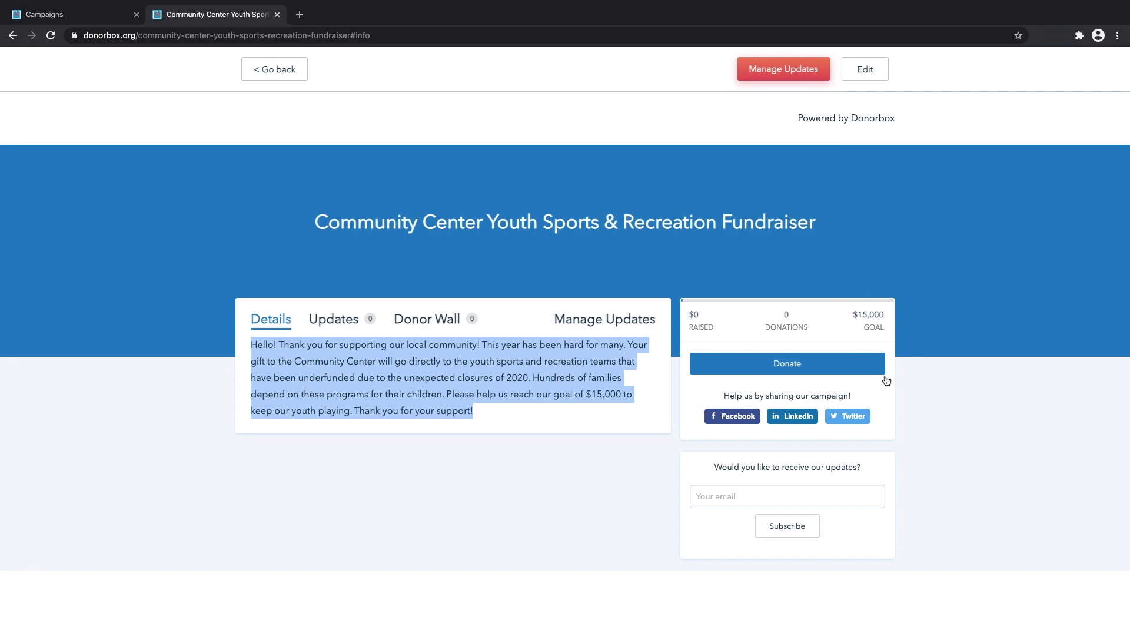
click(908, 399)
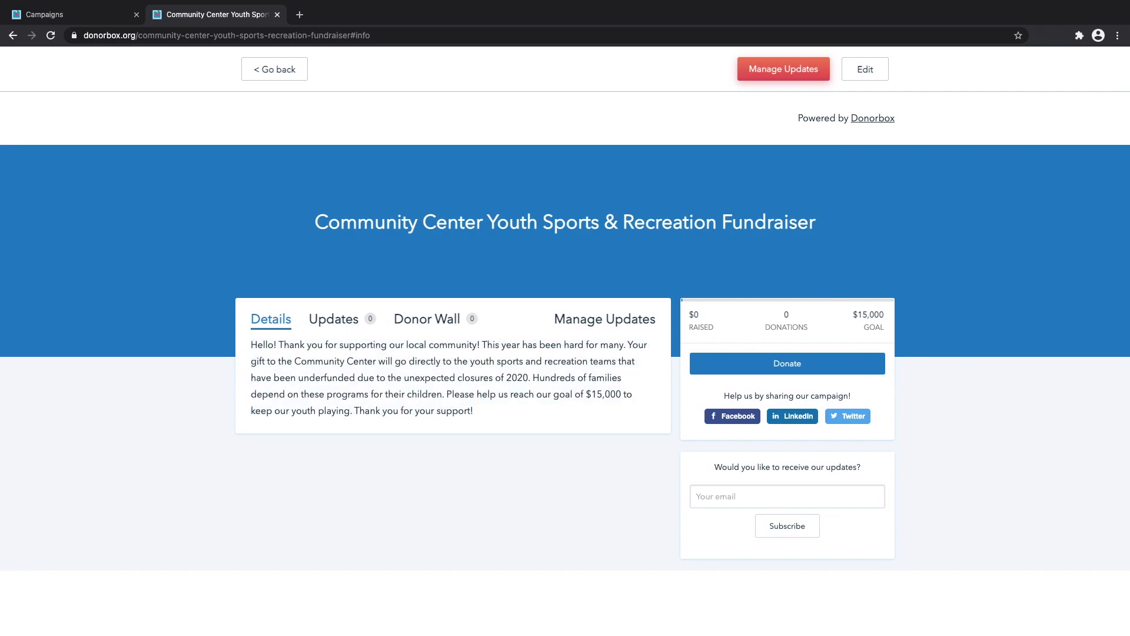